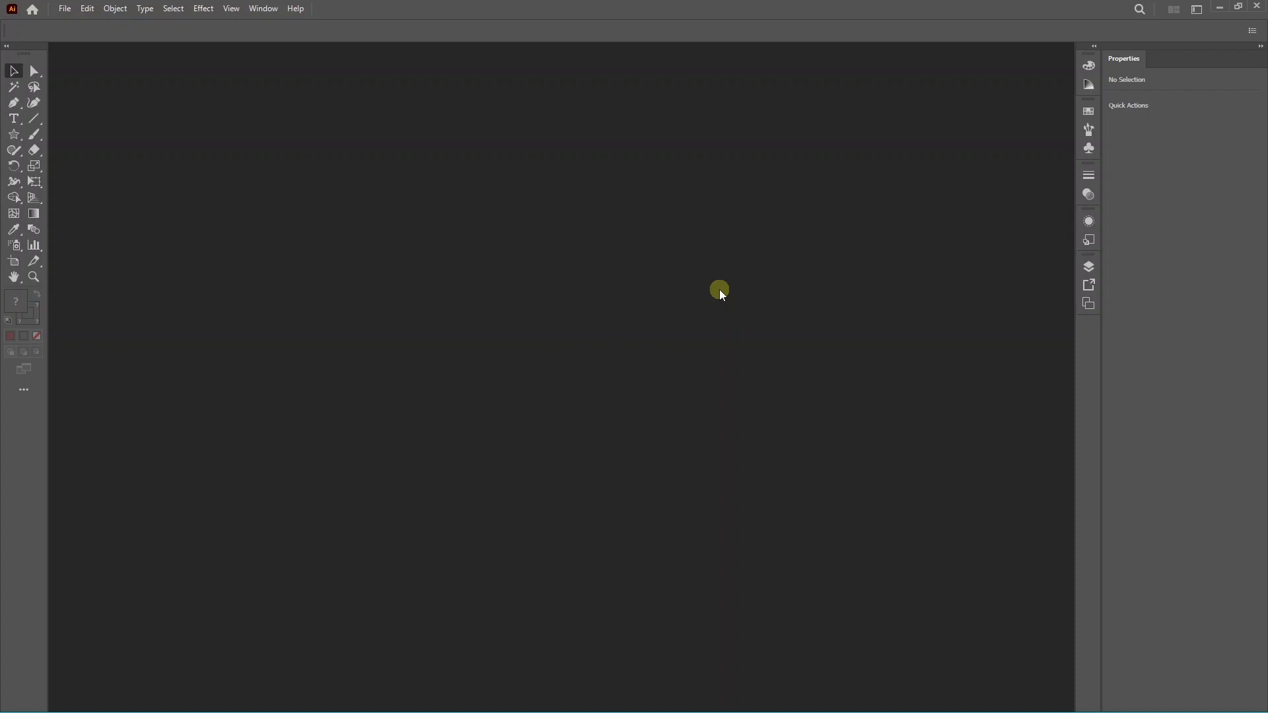
# Create a new landscape A4 document, 297 x 210 mm, in RGB Color mode with one artboard.
pyautogui.click(65, 10)
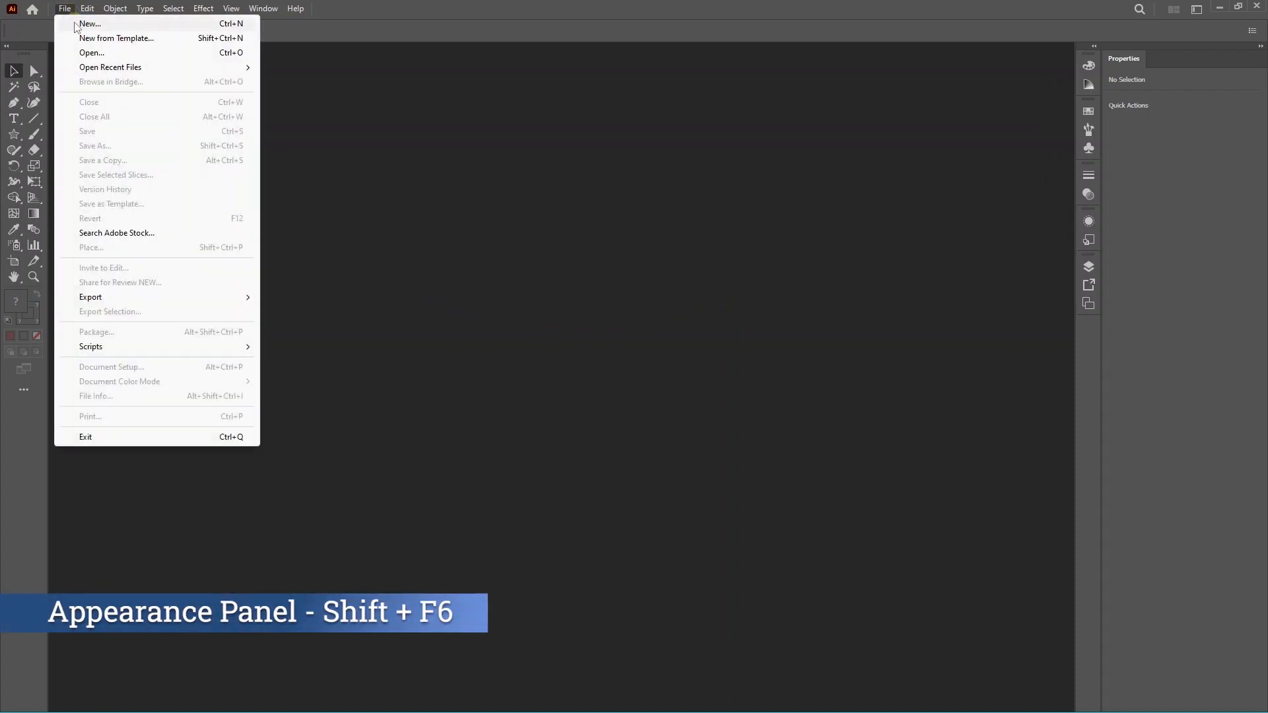
pyautogui.click(75, 24)
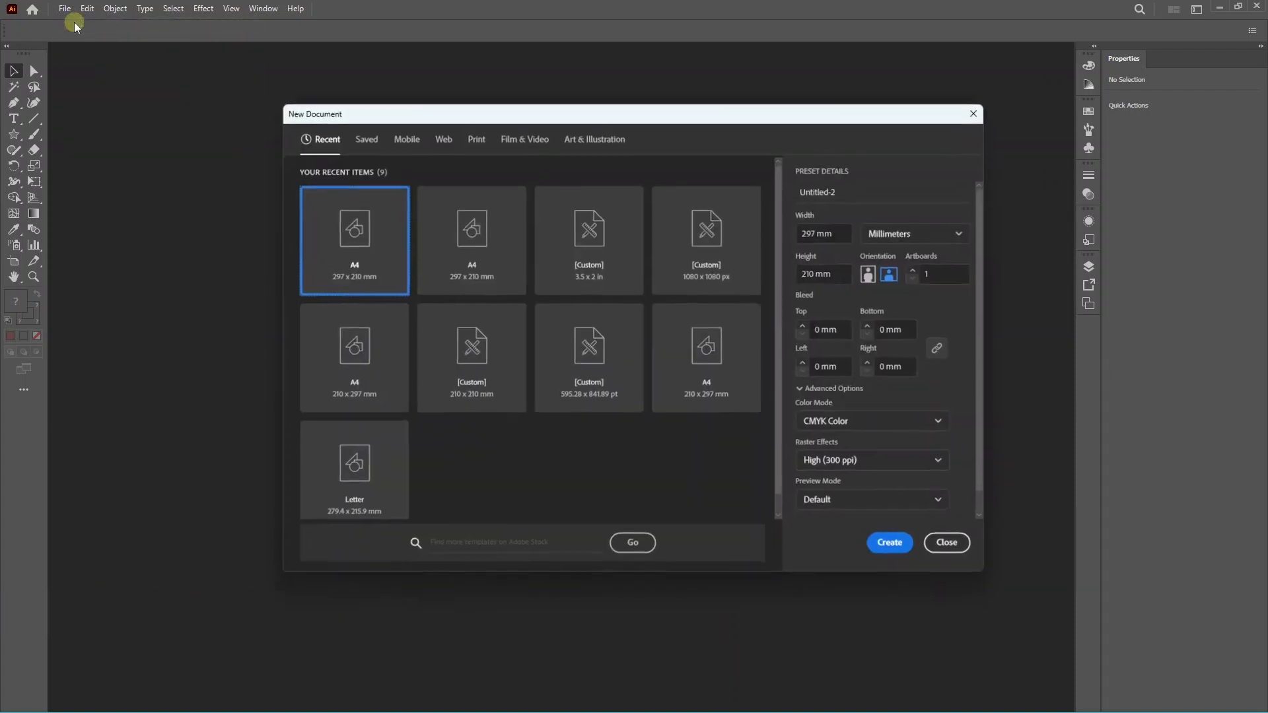
pyautogui.click(451, 242)
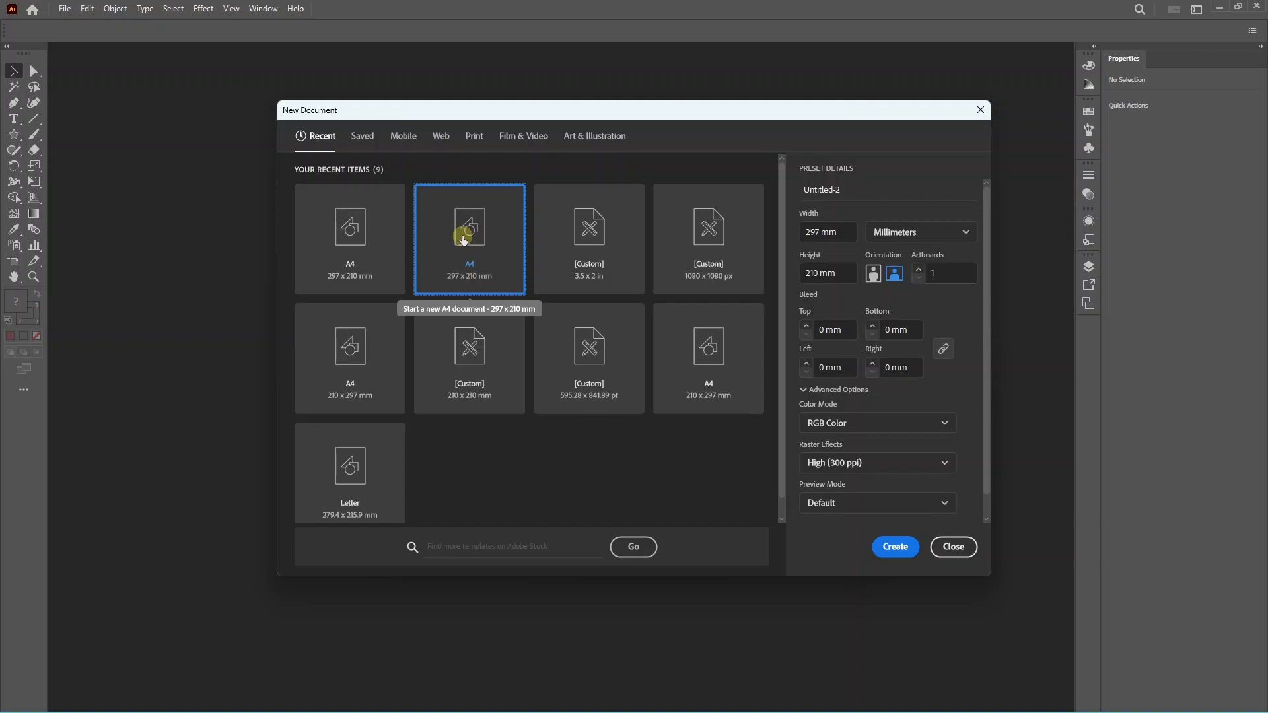
pyautogui.click(894, 277)
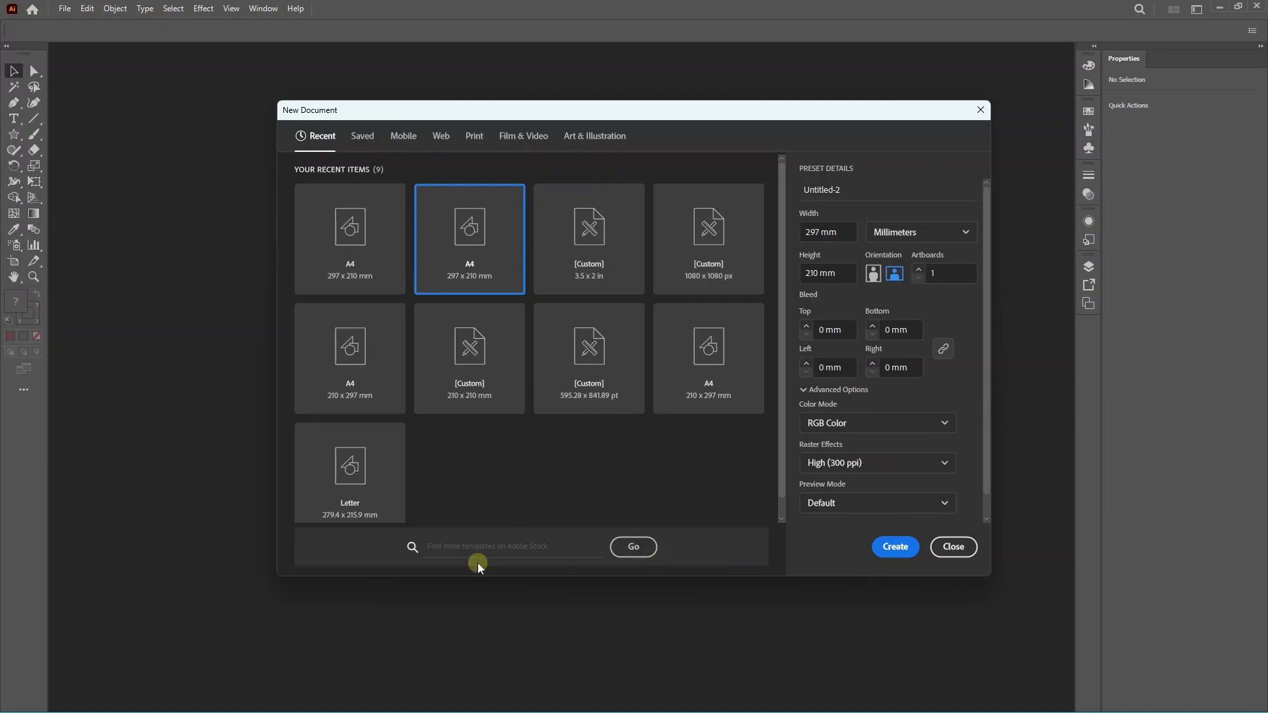
pyautogui.click(893, 548)
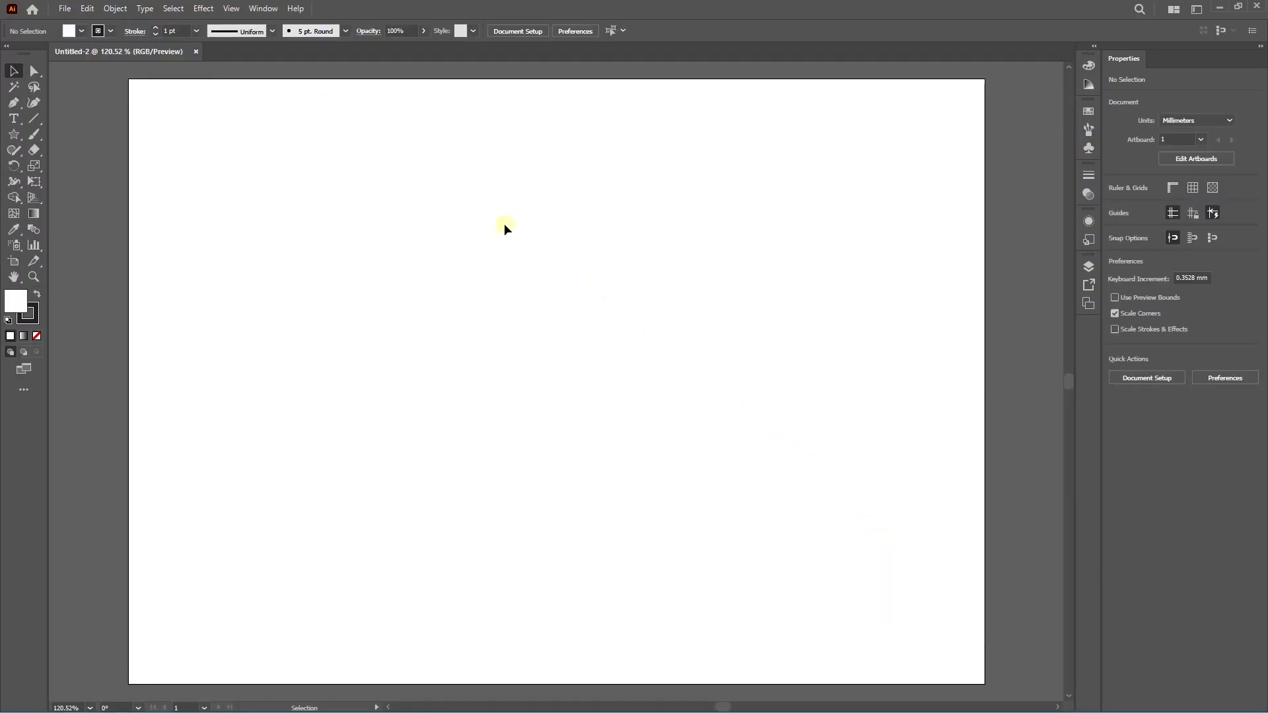
# Show the Actions panel with the Default Actions set expanded, and place it over the right part of the artboard.
pyautogui.click(256, 17)
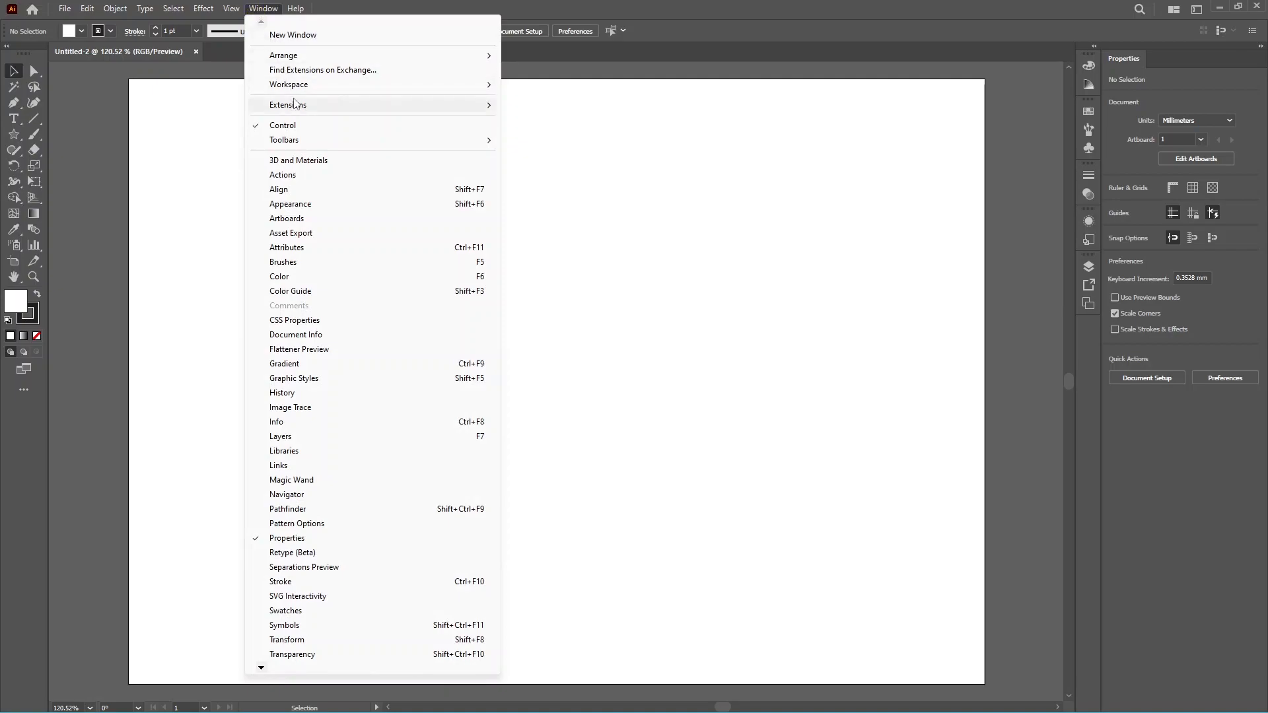
pyautogui.click(307, 176)
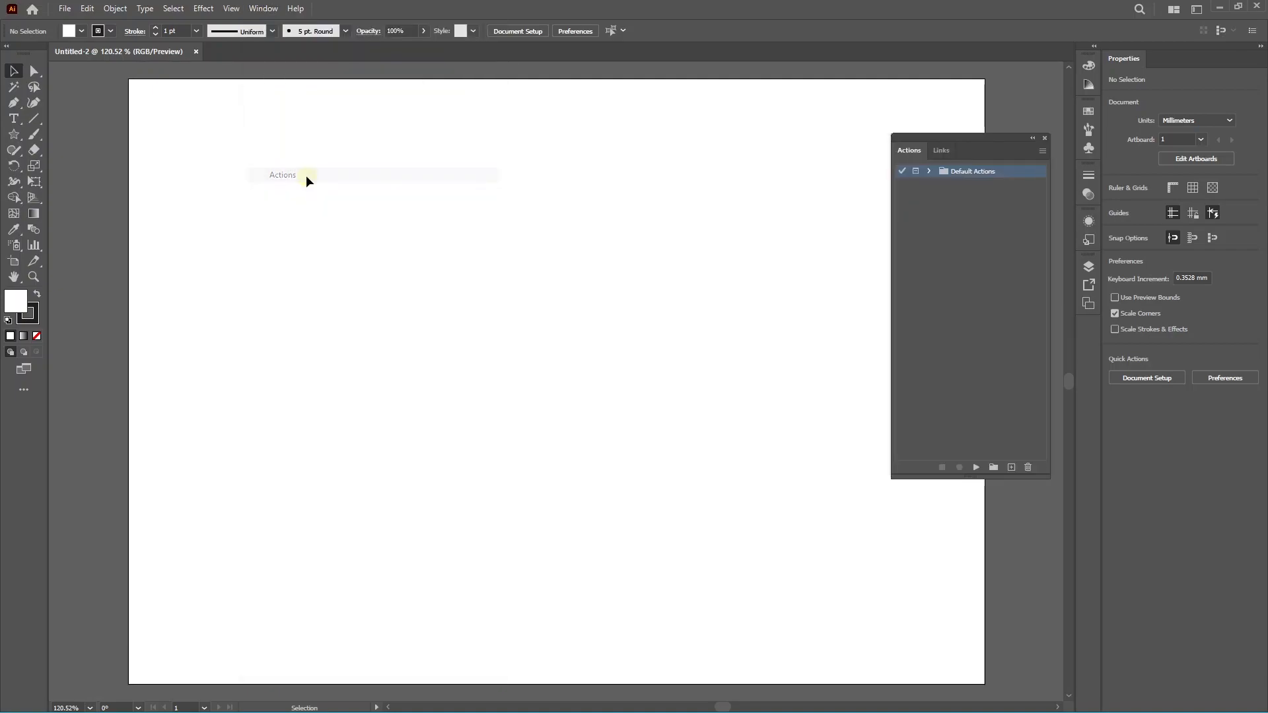
pyautogui.moveTo(955, 144); pyautogui.dragTo(402, 172)
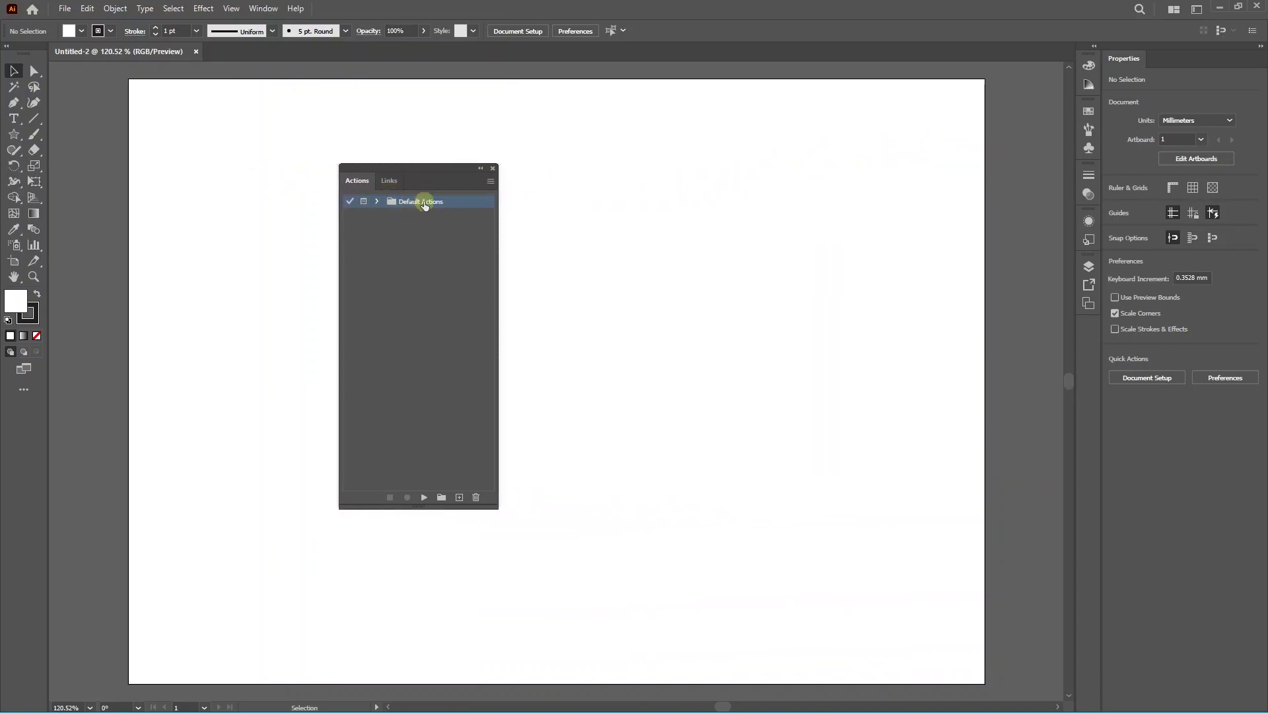
pyautogui.click(376, 202)
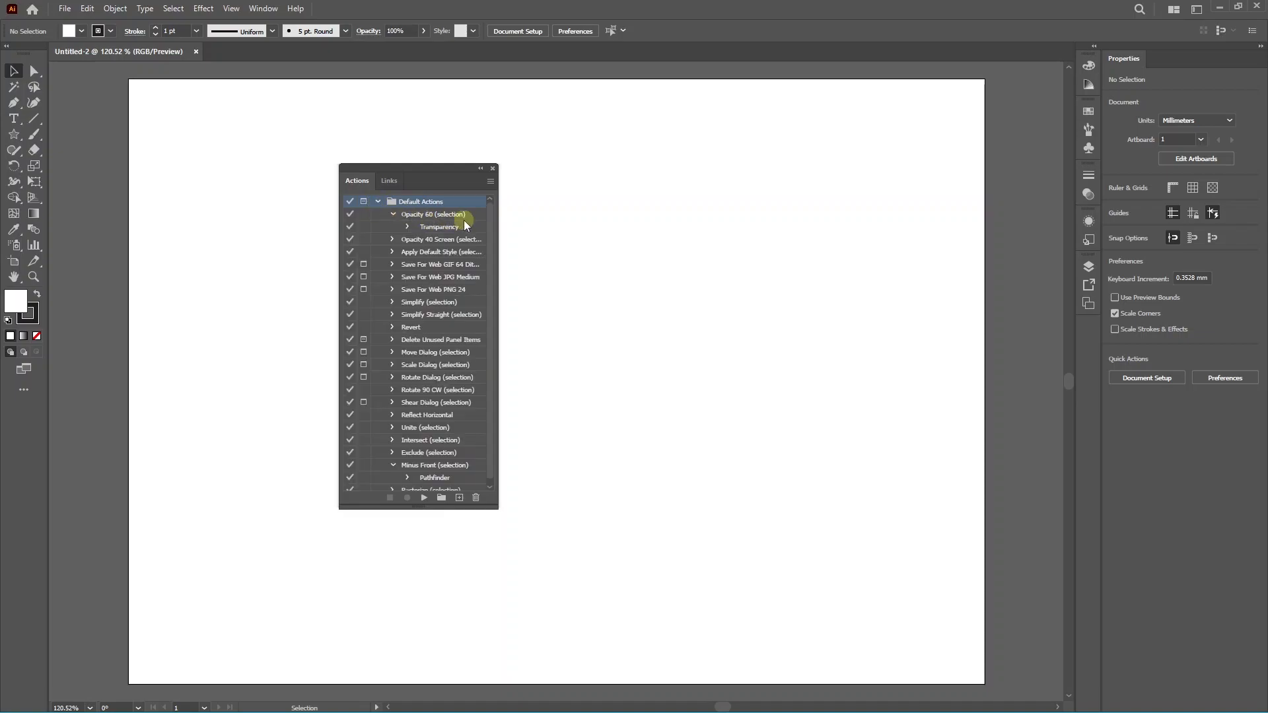
pyautogui.scroll(-1, 446, 299)
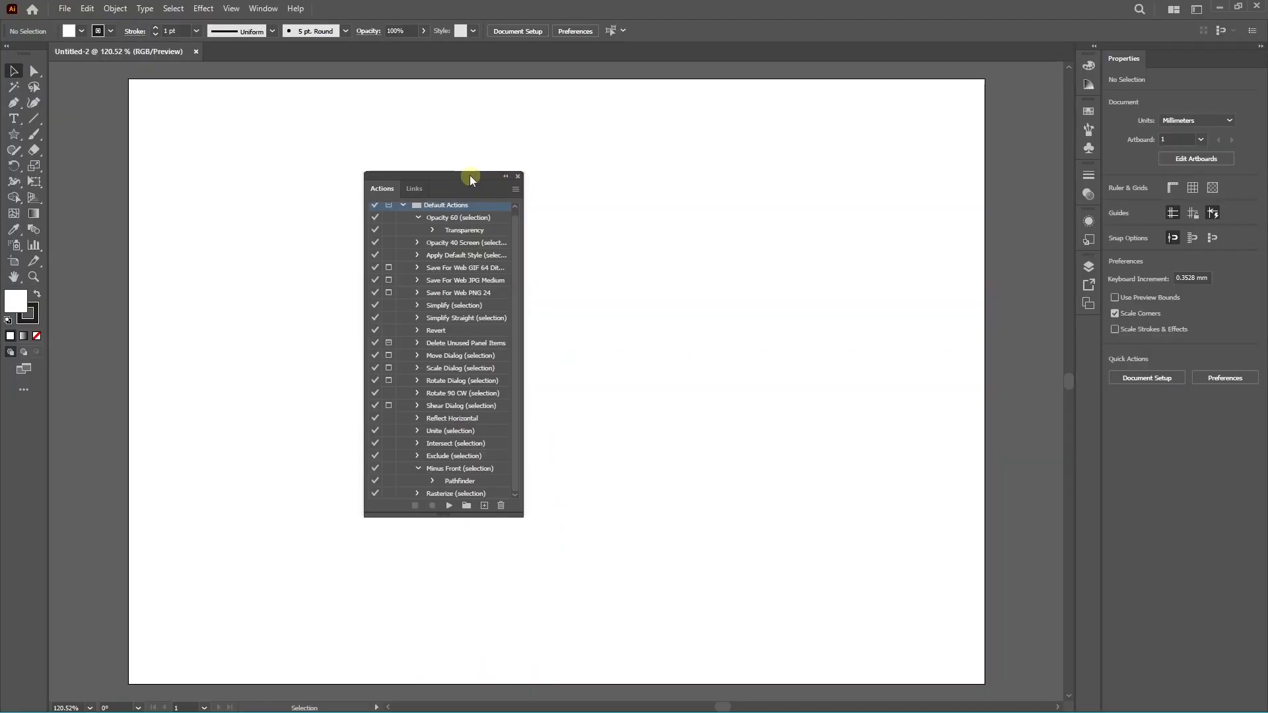
pyautogui.moveTo(470, 176); pyautogui.dragTo(887, 157)
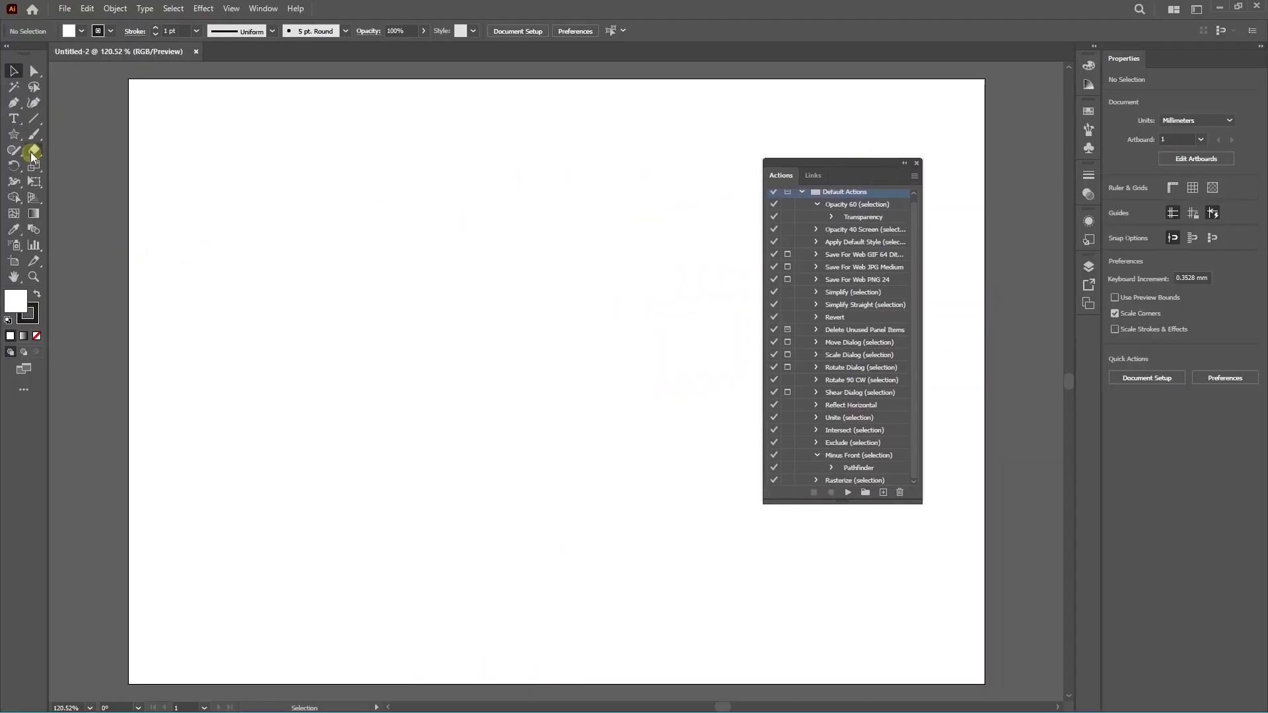
# Draw a rectangle about 66 x 41 mm on the left of the artboard, with a red fill and no stroke.
pyautogui.moveTo(13, 134); pyautogui.dragTo(73, 134)
pyautogui.moveTo(191, 363); pyautogui.dragTo(381, 480)
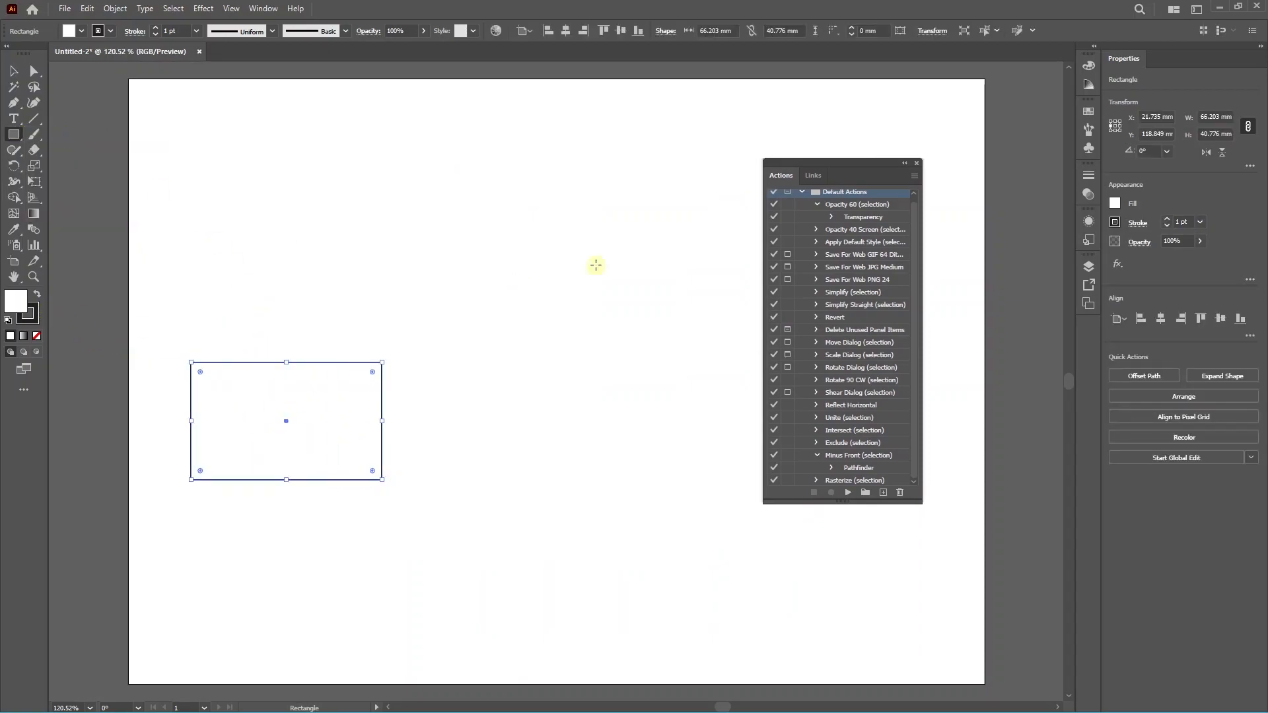
pyautogui.click(1088, 111)
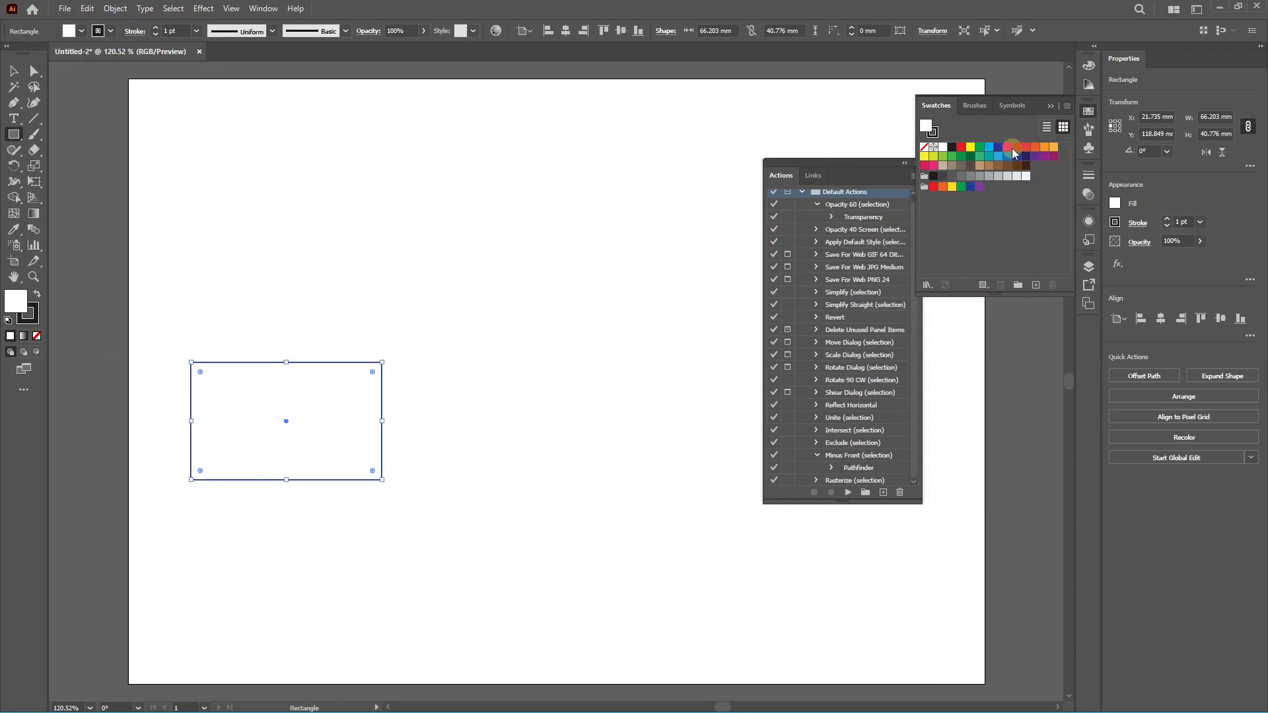
pyautogui.click(1015, 152)
pyautogui.click(13, 70)
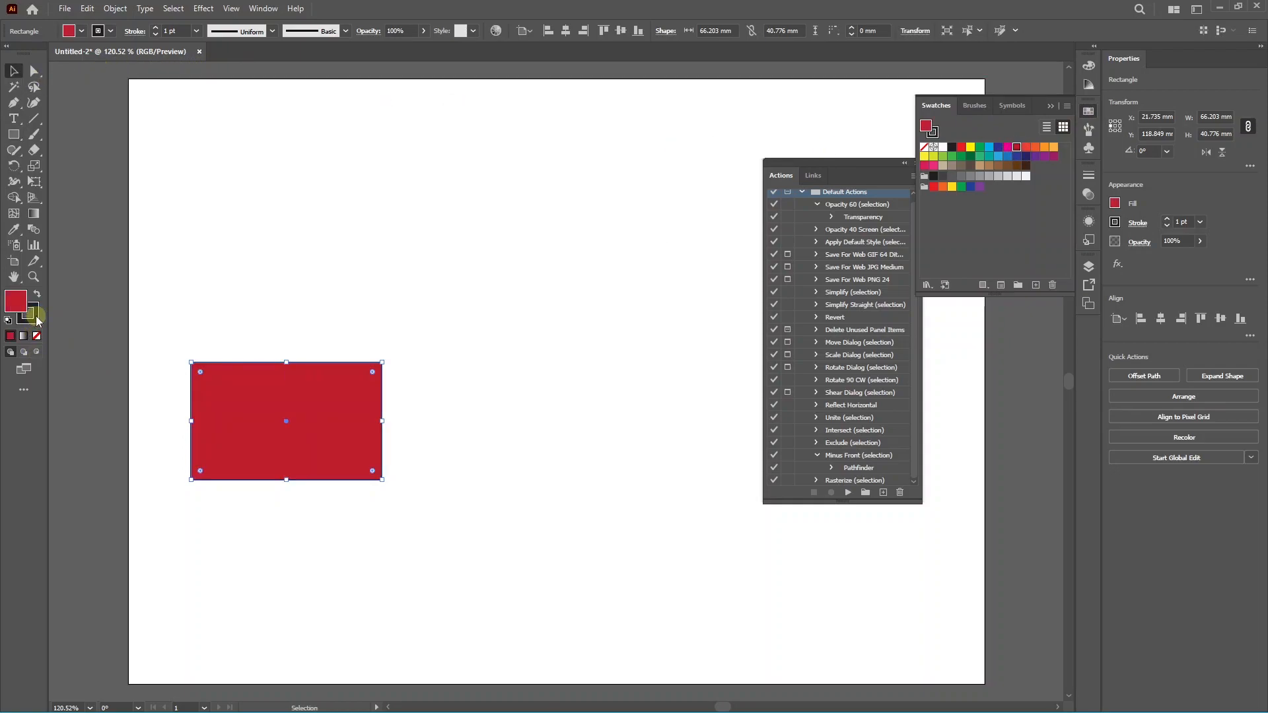
pyautogui.click(36, 315)
pyautogui.click(37, 335)
# Duplicate the red rectangle up and to the right so the two overlap, giving the copy a turquoise fill and no stroke.
pyautogui.click(208, 385)
pyautogui.moveTo(228, 406); pyautogui.dragTo(360, 347)
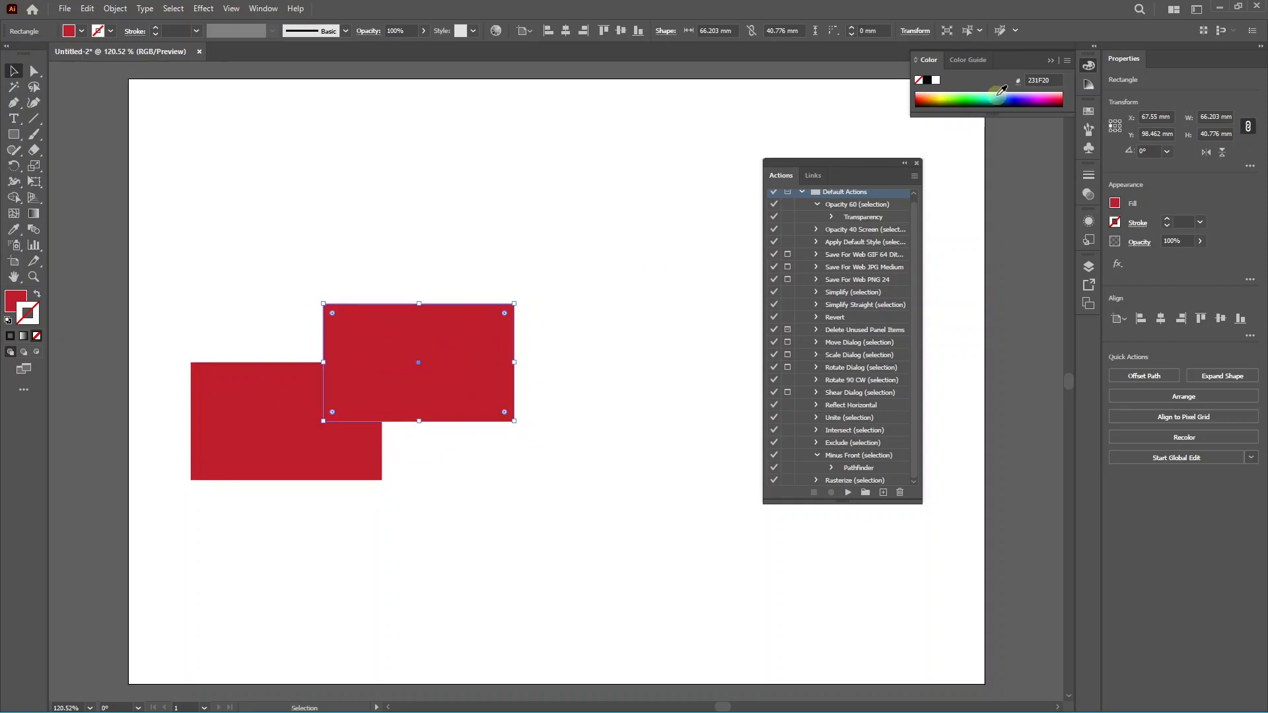
pyautogui.click(986, 99)
pyautogui.click(36, 292)
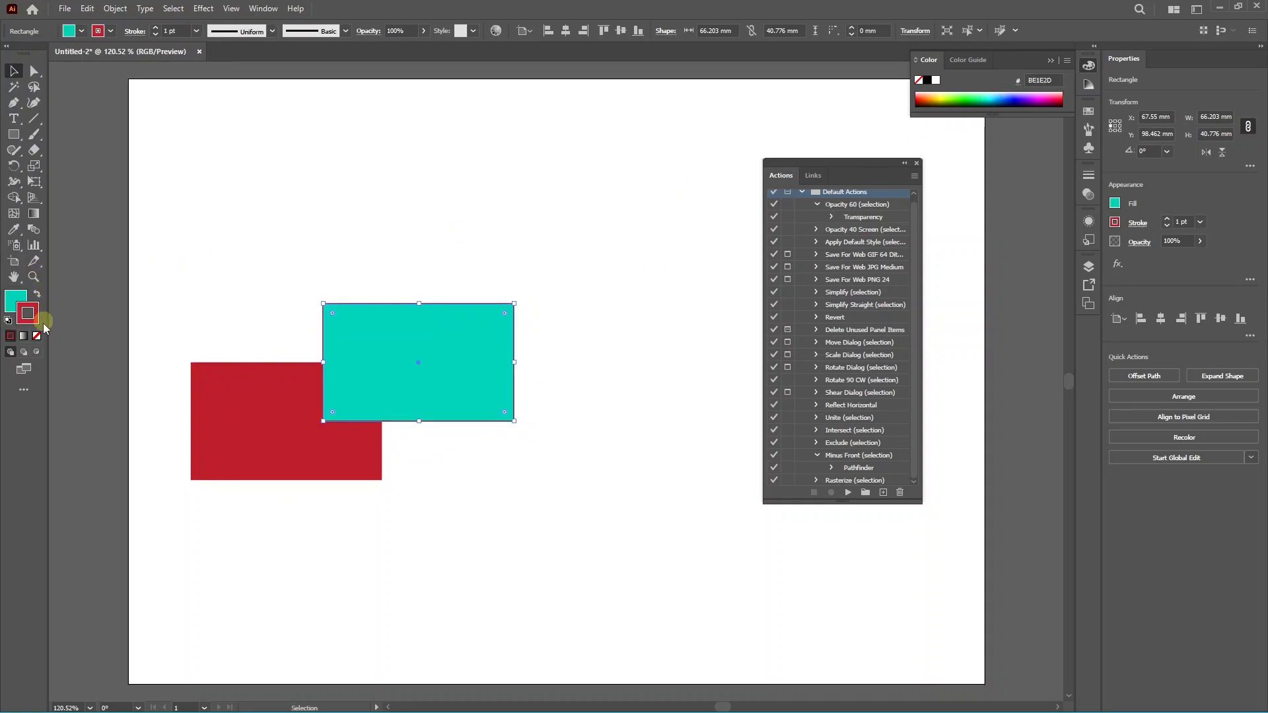
pyautogui.click(303, 298)
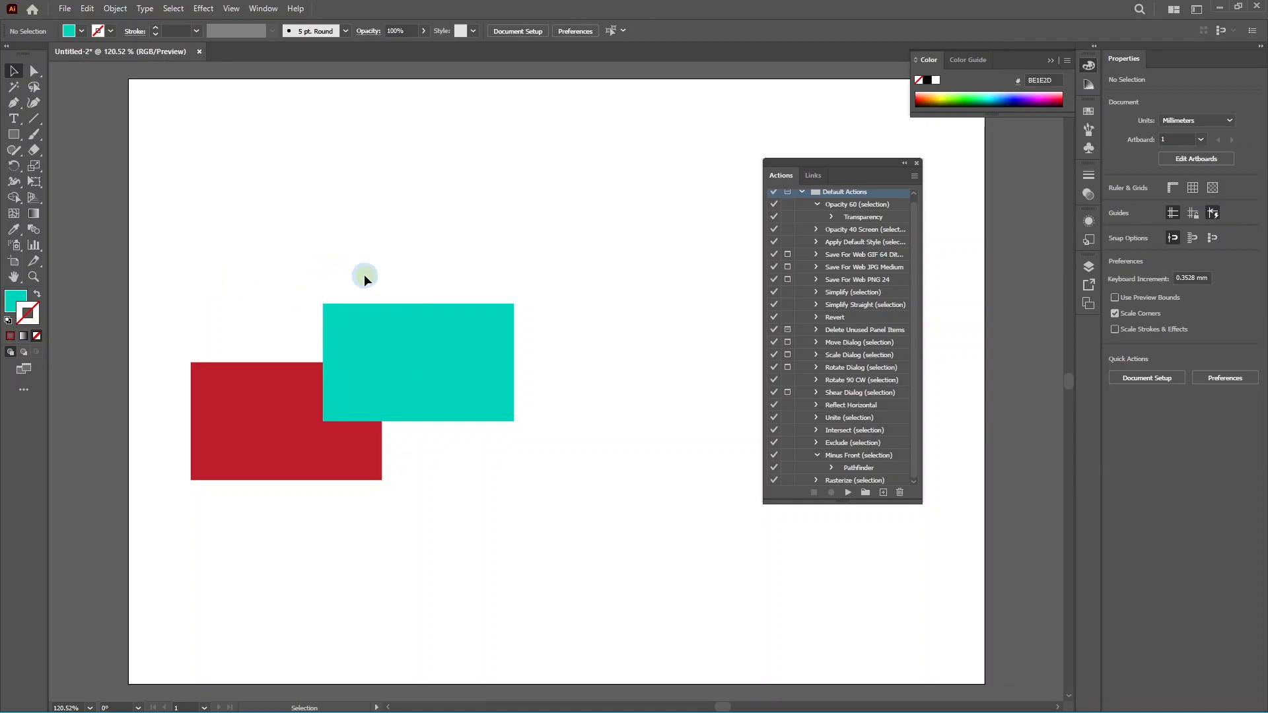
# Play the default Opacity 60 action on the turquoise rectangle.
pyautogui.click(417, 338)
pyautogui.scroll(1, 862, 334)
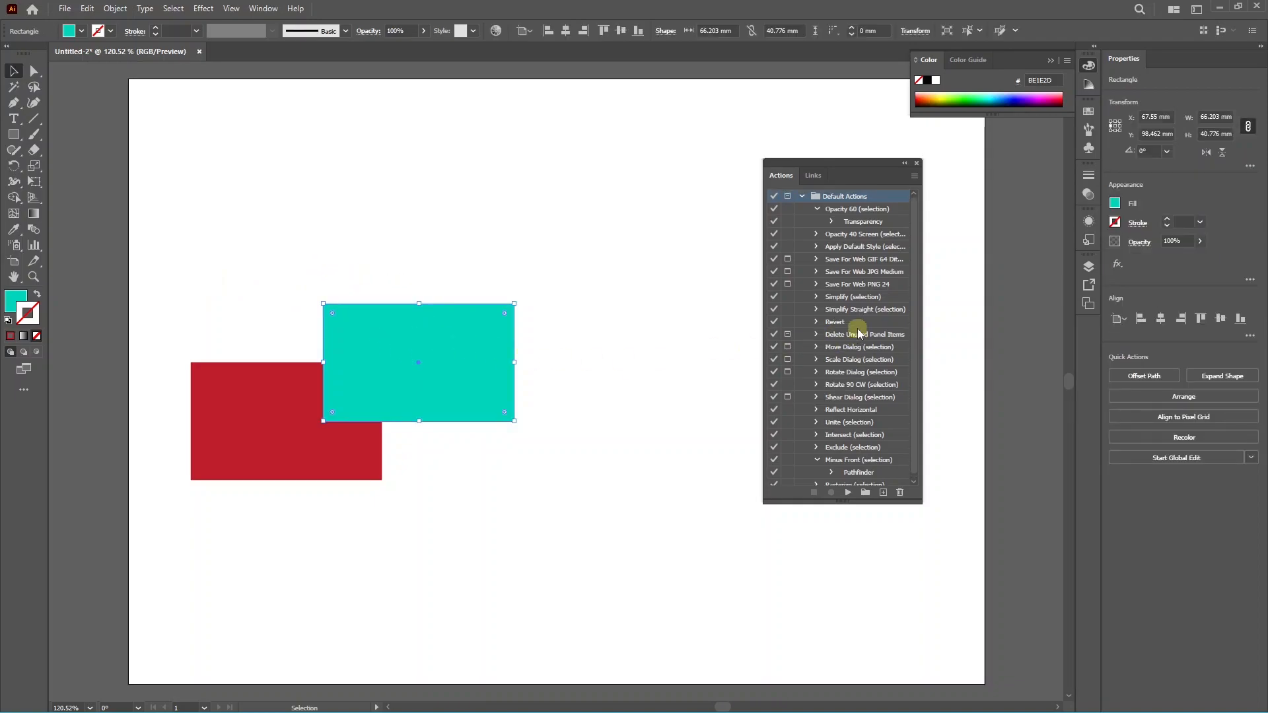
pyautogui.click(857, 209)
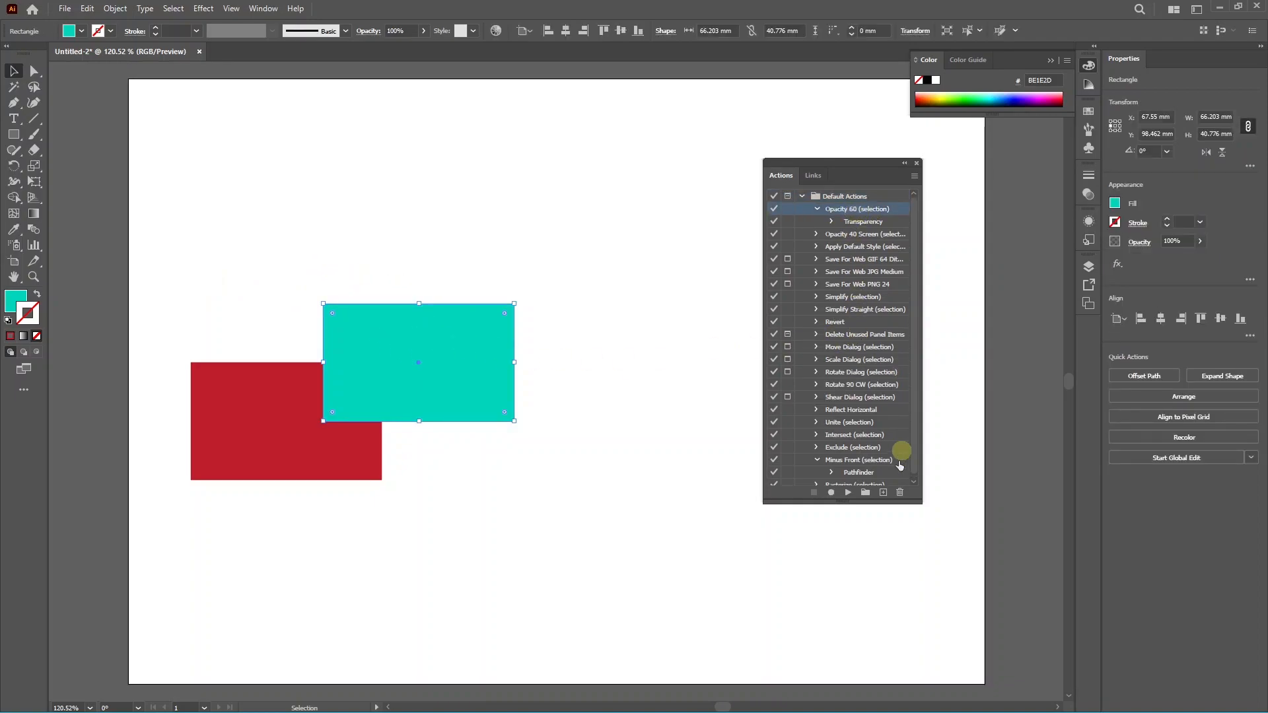
pyautogui.click(848, 494)
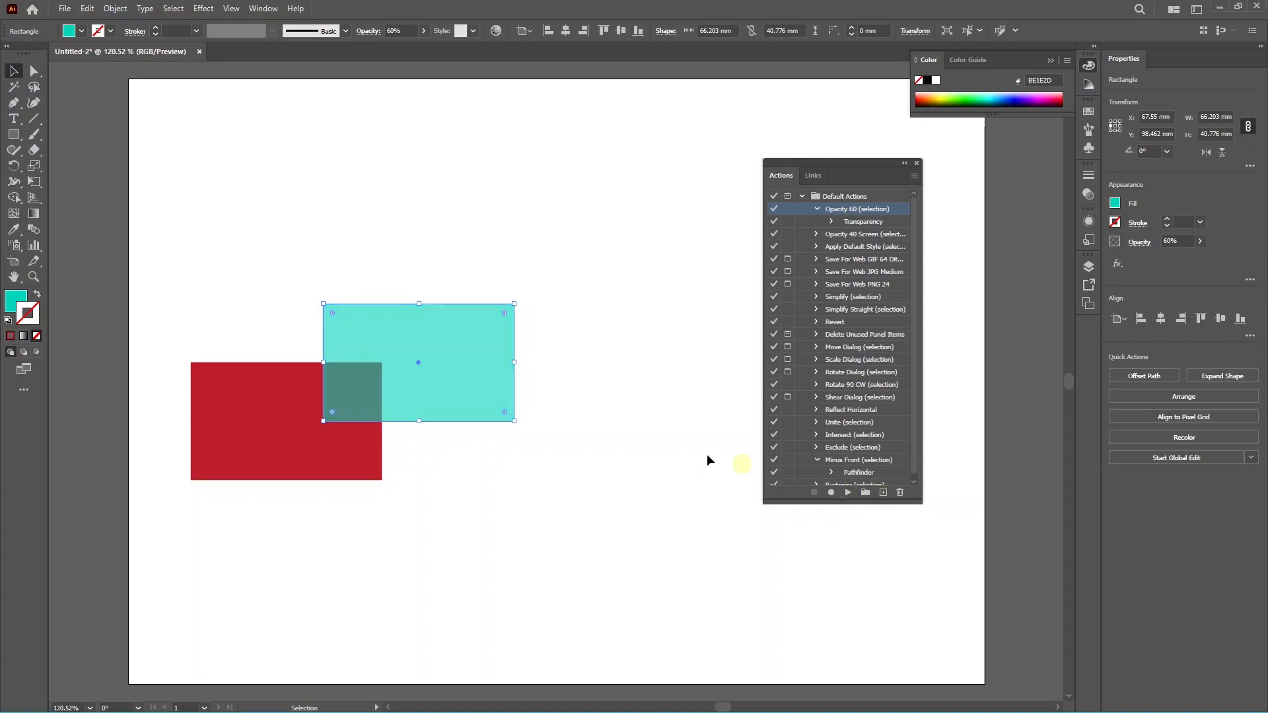
pyautogui.click(478, 447)
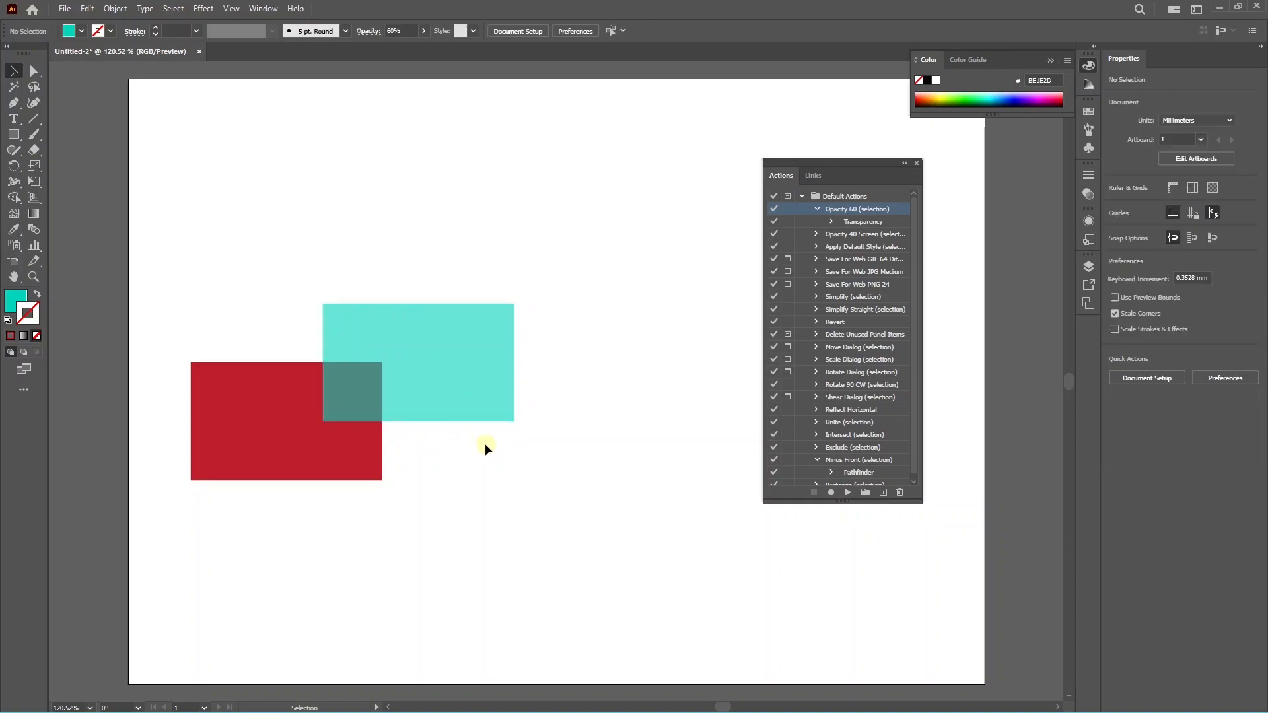
# Inspect the turquoise rectangle's opacity value and compare its overlap with the red rectangle.
pyautogui.click(418, 355)
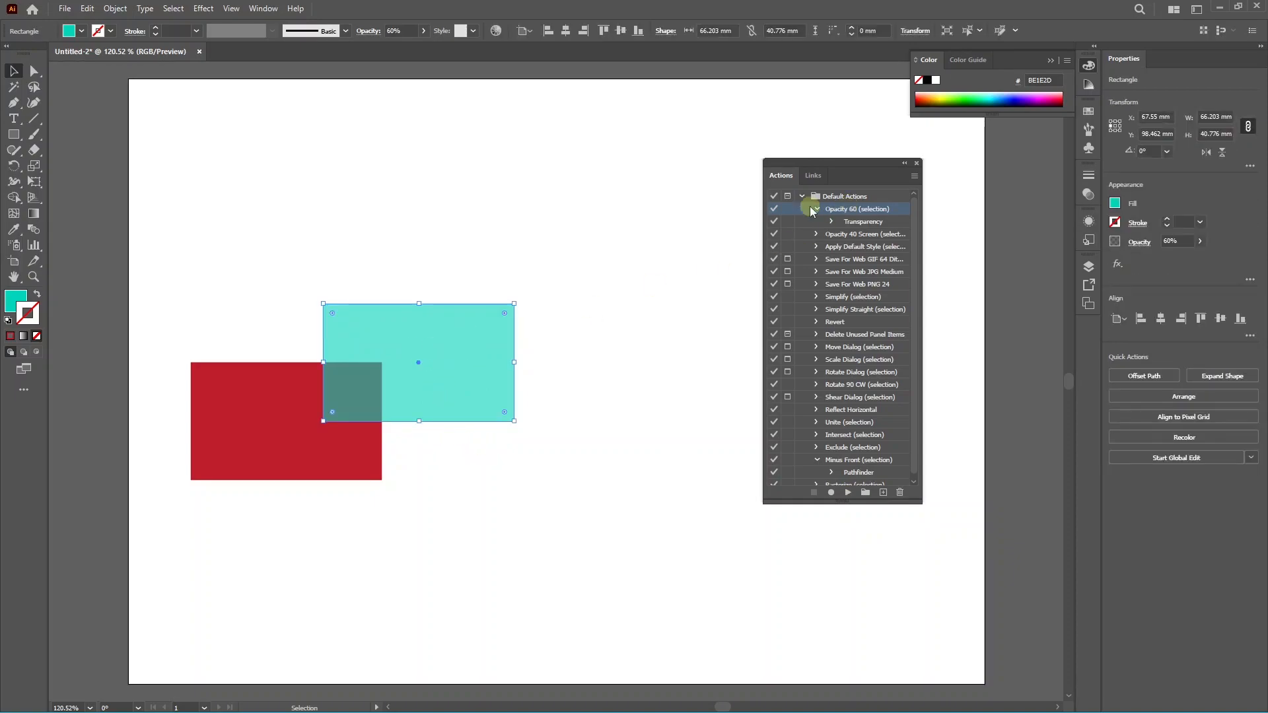
pyautogui.click(405, 30)
pyautogui.click(405, 31)
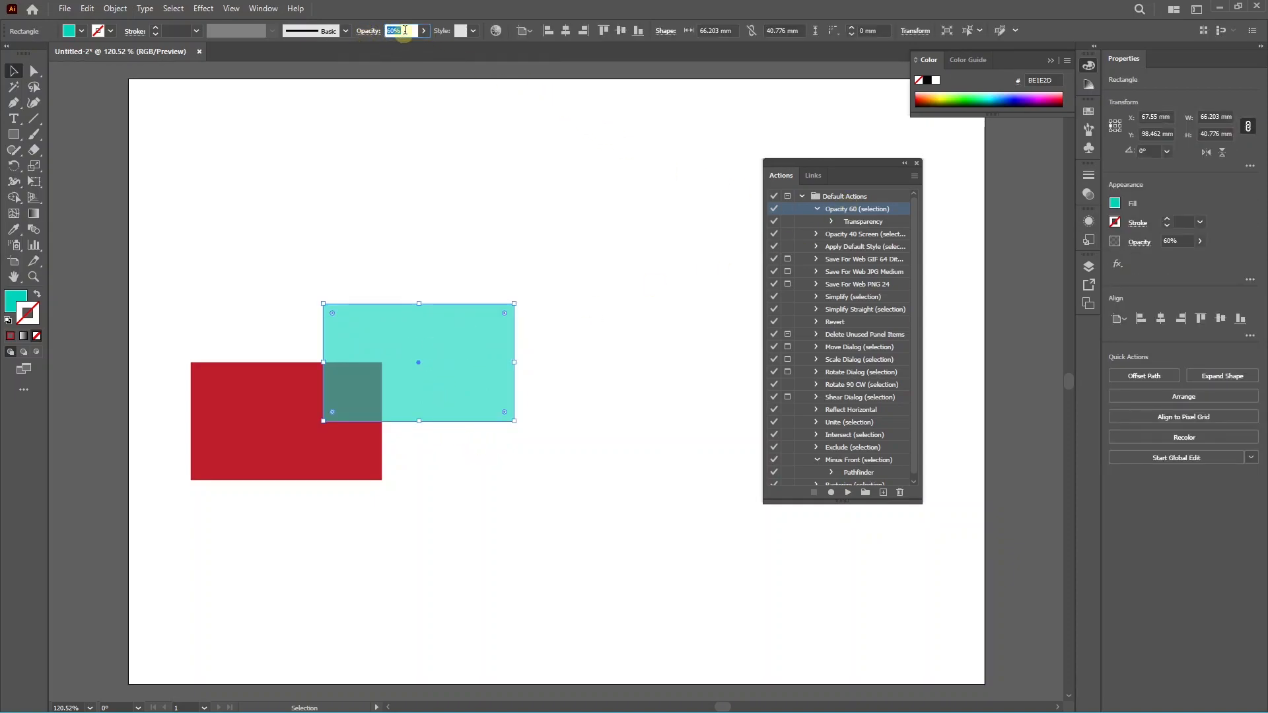
pyautogui.click(446, 343)
pyautogui.click(303, 425)
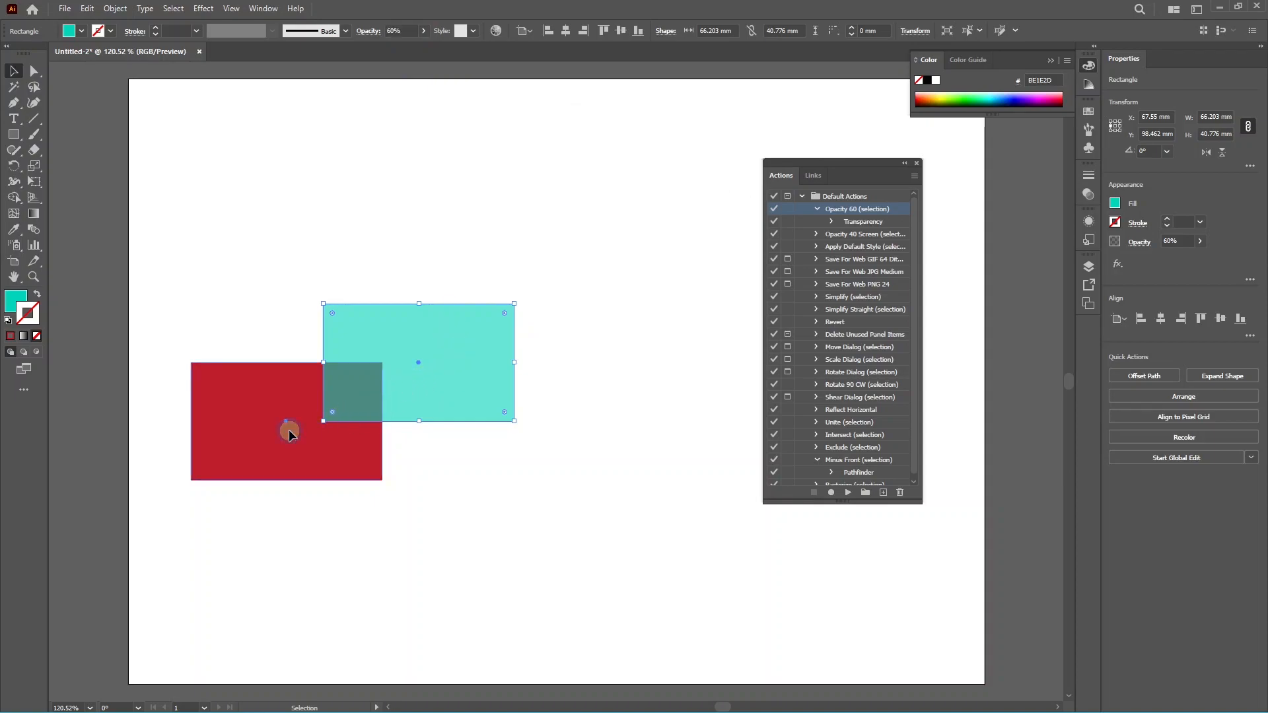
pyautogui.click(462, 373)
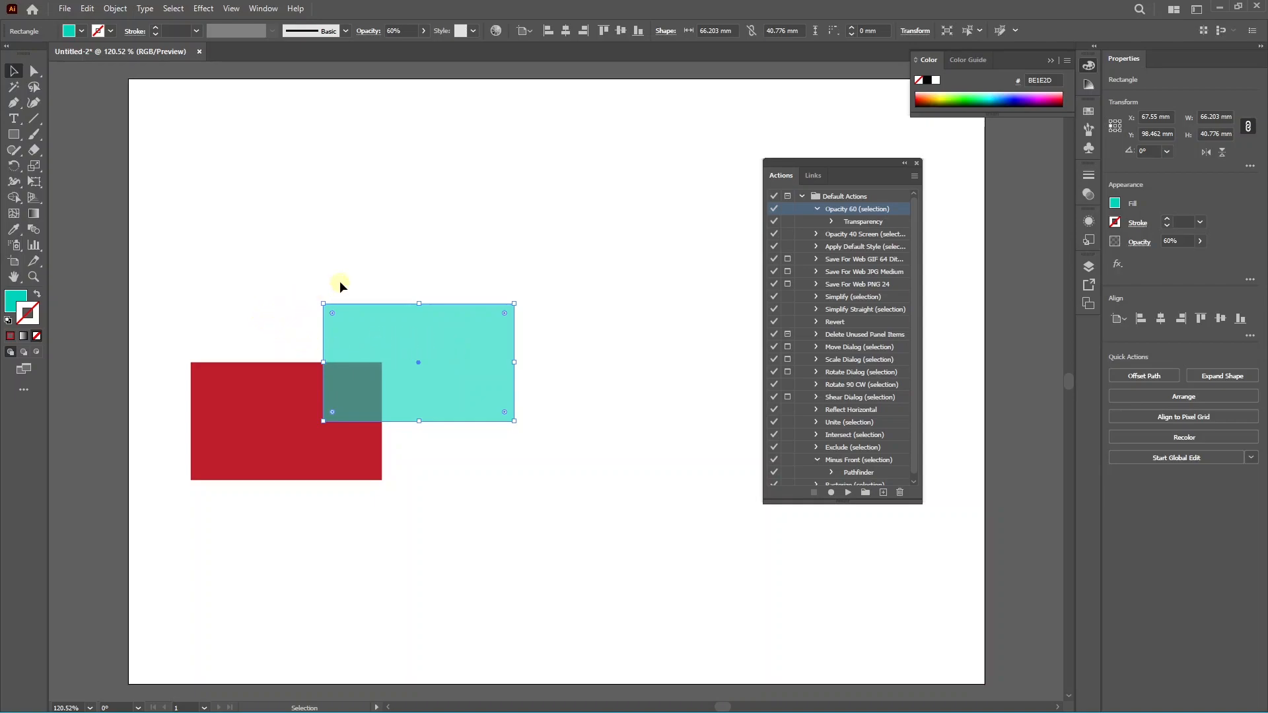
pyautogui.click(375, 280)
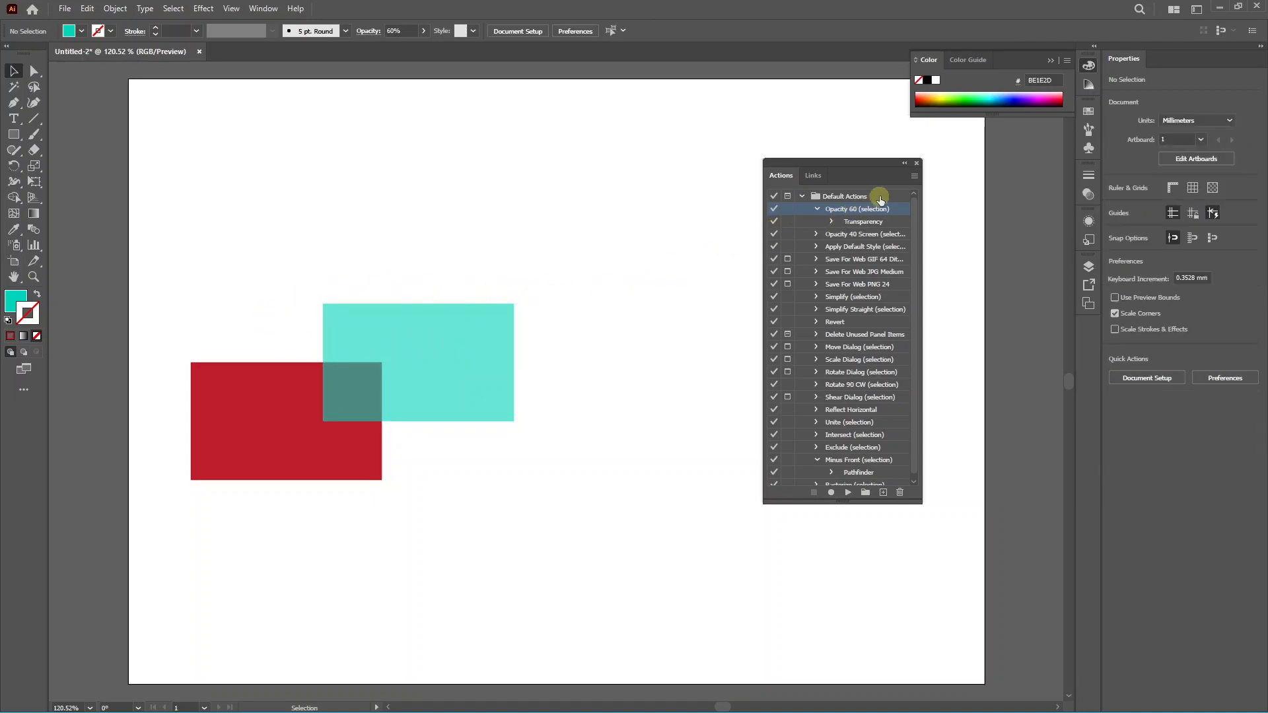
# Switch the Actions panel to Button Mode, reshape it into a wide, short layout and move it below the artboard's centre.
pyautogui.click(914, 177)
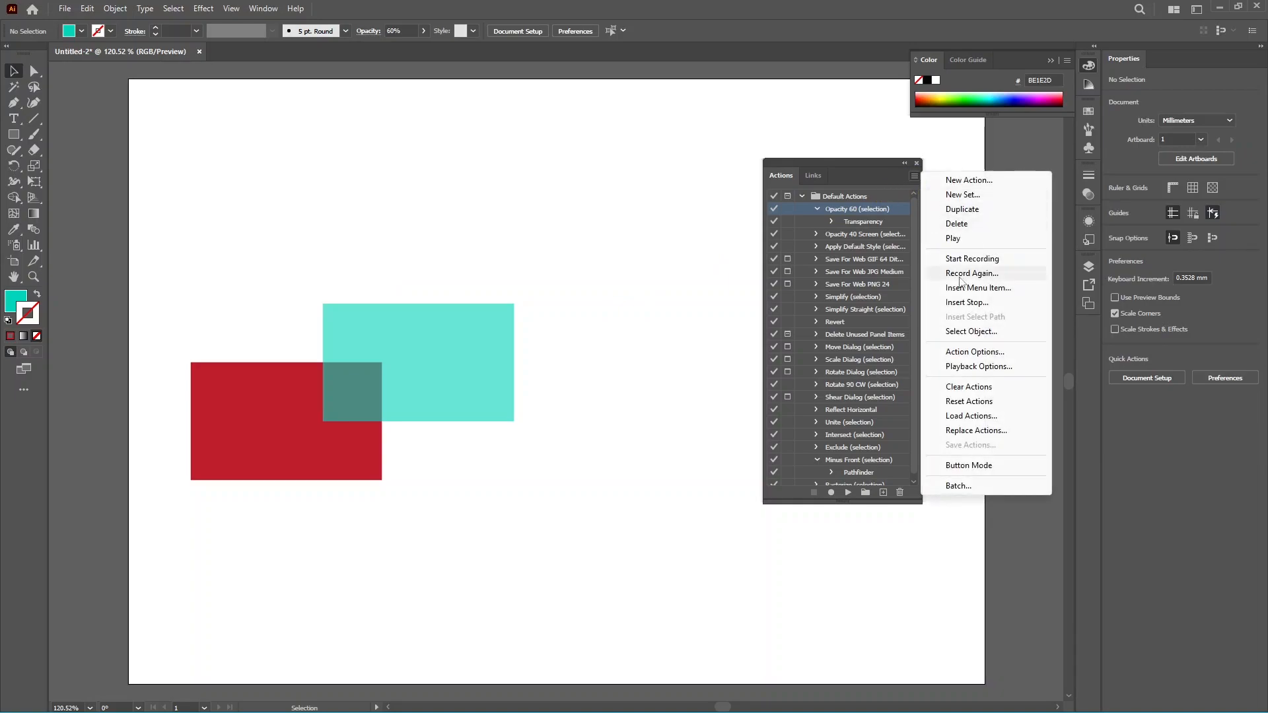
pyautogui.click(954, 466)
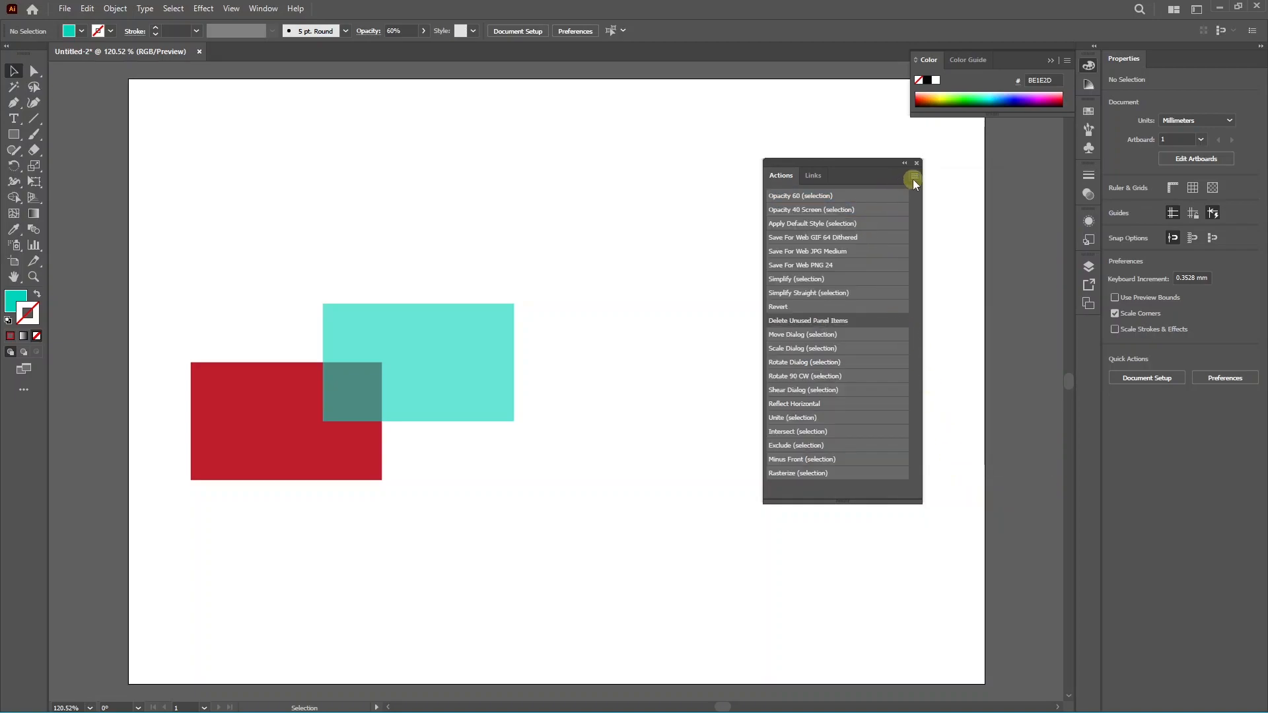
pyautogui.moveTo(921, 198); pyautogui.dragTo(1208, 201)
pyautogui.moveTo(938, 500); pyautogui.dragTo(909, 255)
pyautogui.moveTo(913, 169); pyautogui.dragTo(820, 458)
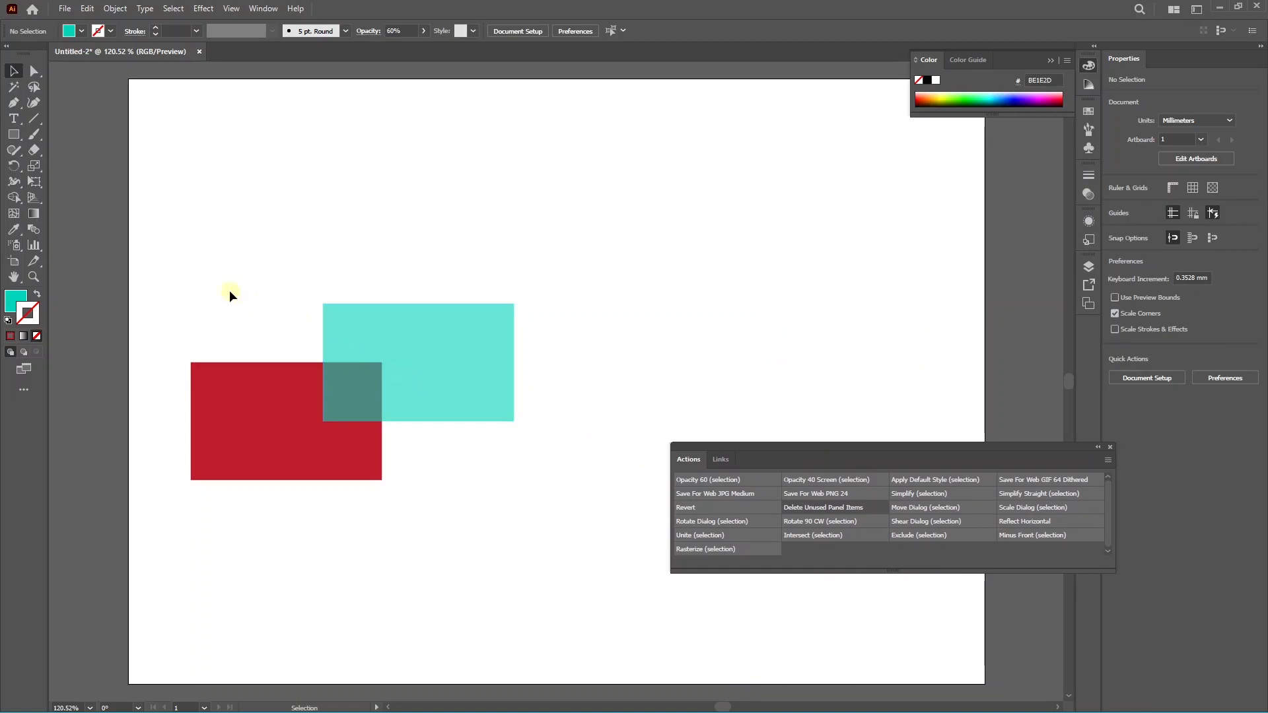
# Run the Exclude action on both overlapping rectangles and apply the Opacity 60 action to the resulting group.
pyautogui.moveTo(376, 451); pyautogui.dragTo(380, 453)
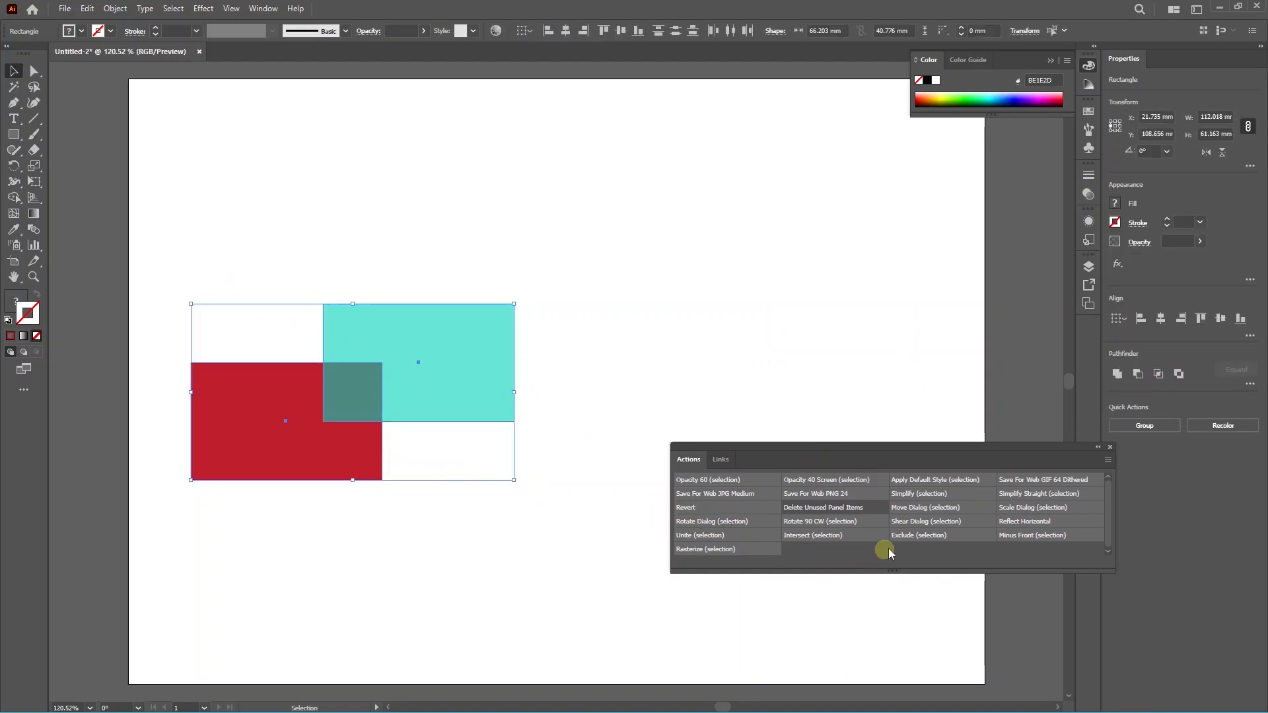
pyautogui.click(918, 536)
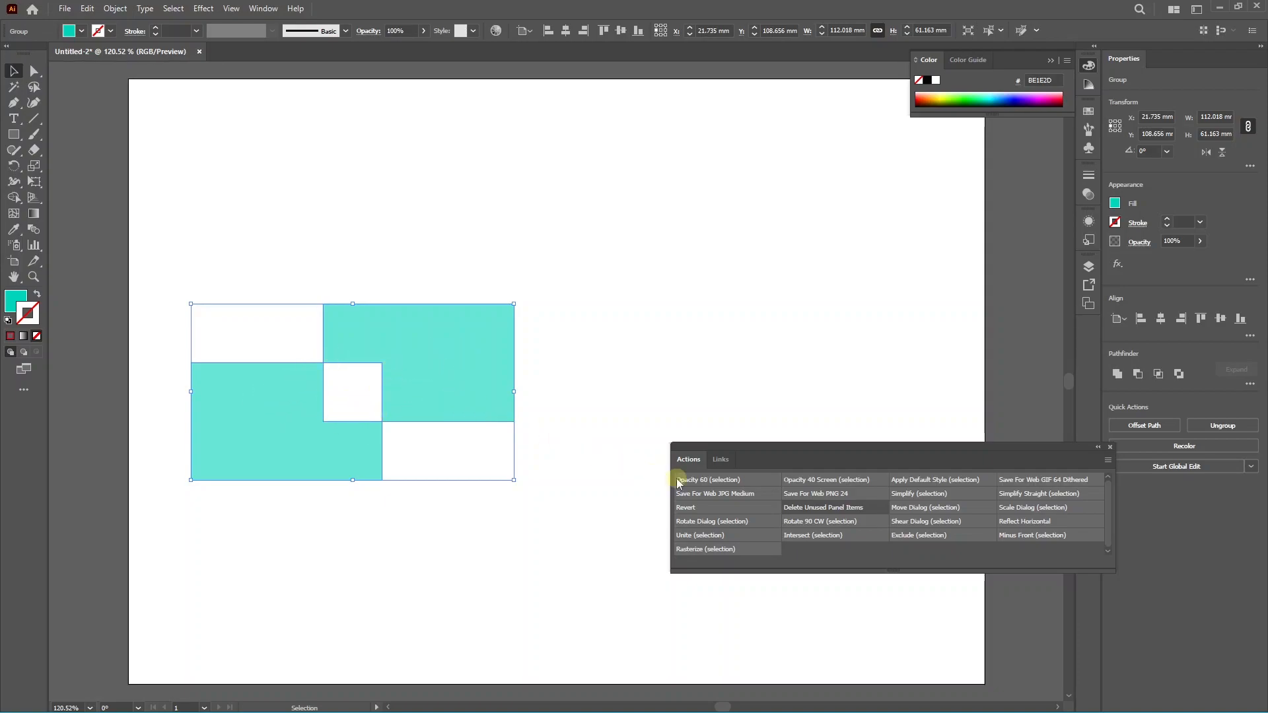
pyautogui.click(705, 482)
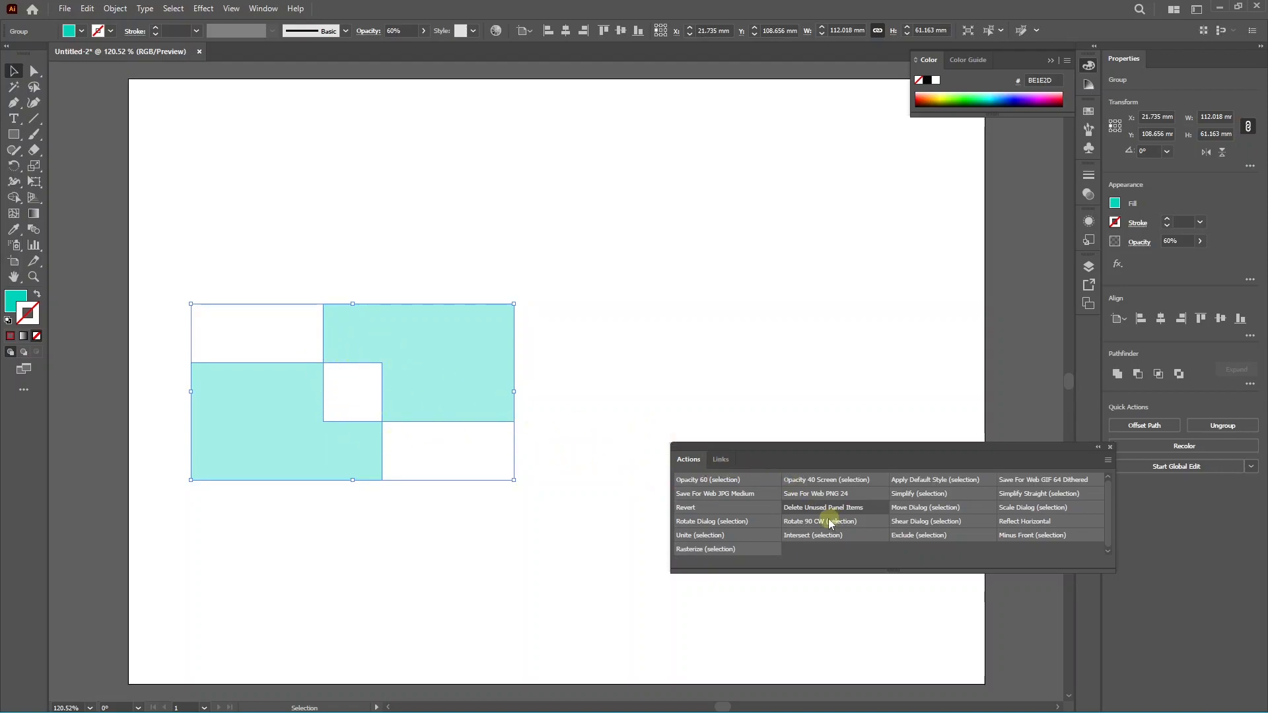
# Turn off Button Mode for the actions list and delete the turquoise group from the artboard.
pyautogui.click(931, 245)
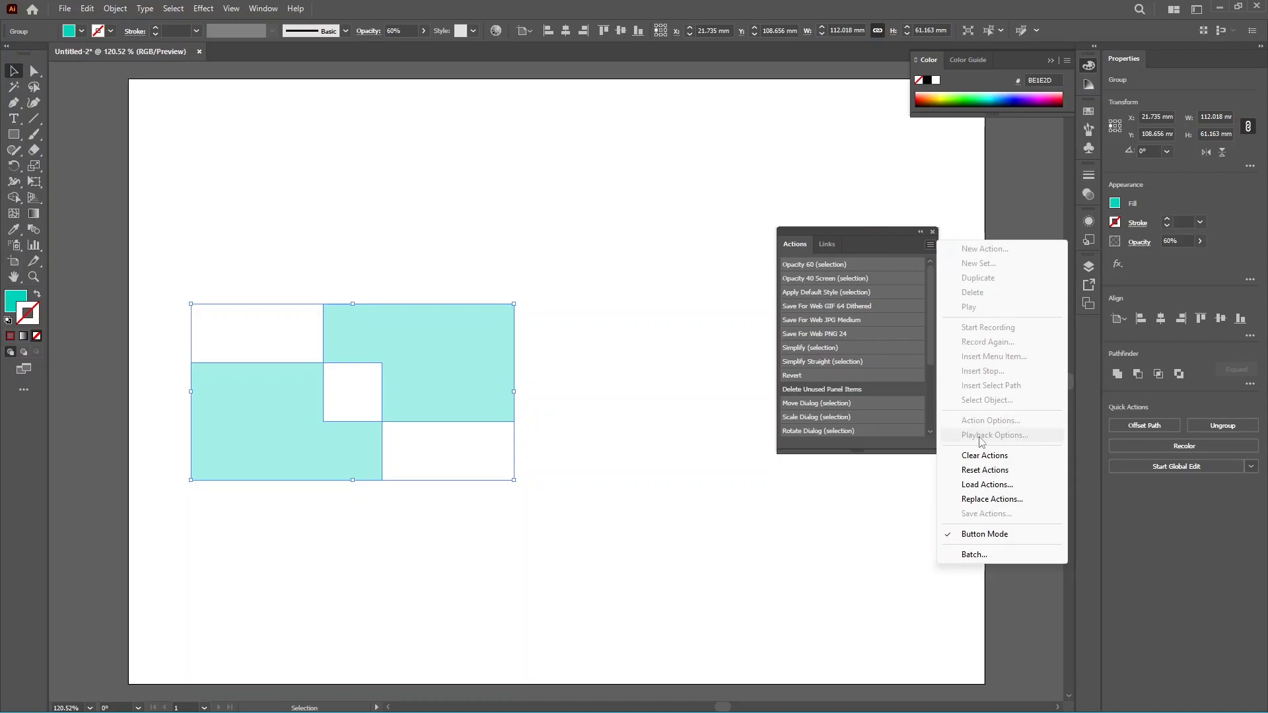
pyautogui.click(983, 534)
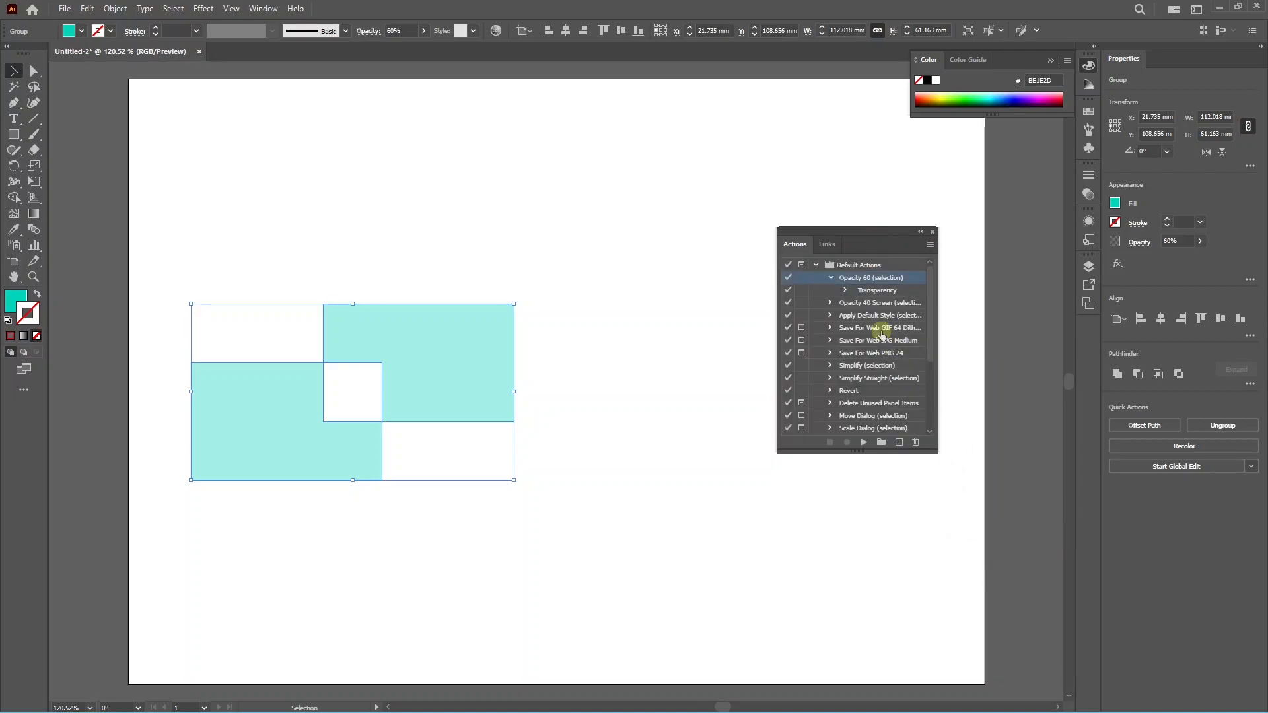
pyautogui.press('Delete')
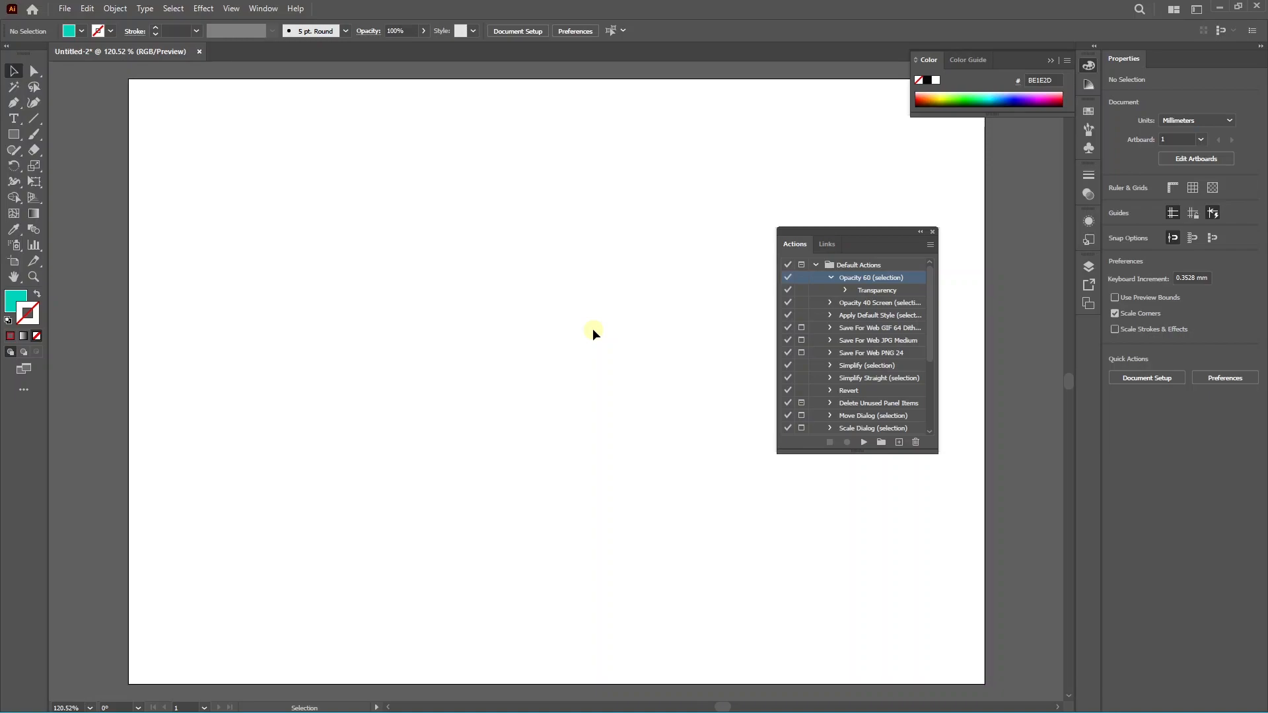
# Draw a turquoise circle about 26 mm wide in the artboard's left half and collapse the Default Actions set.
pyautogui.moveTo(14, 136); pyautogui.dragTo(72, 167)
pyautogui.moveTo(199, 309); pyautogui.dragTo(250, 385)
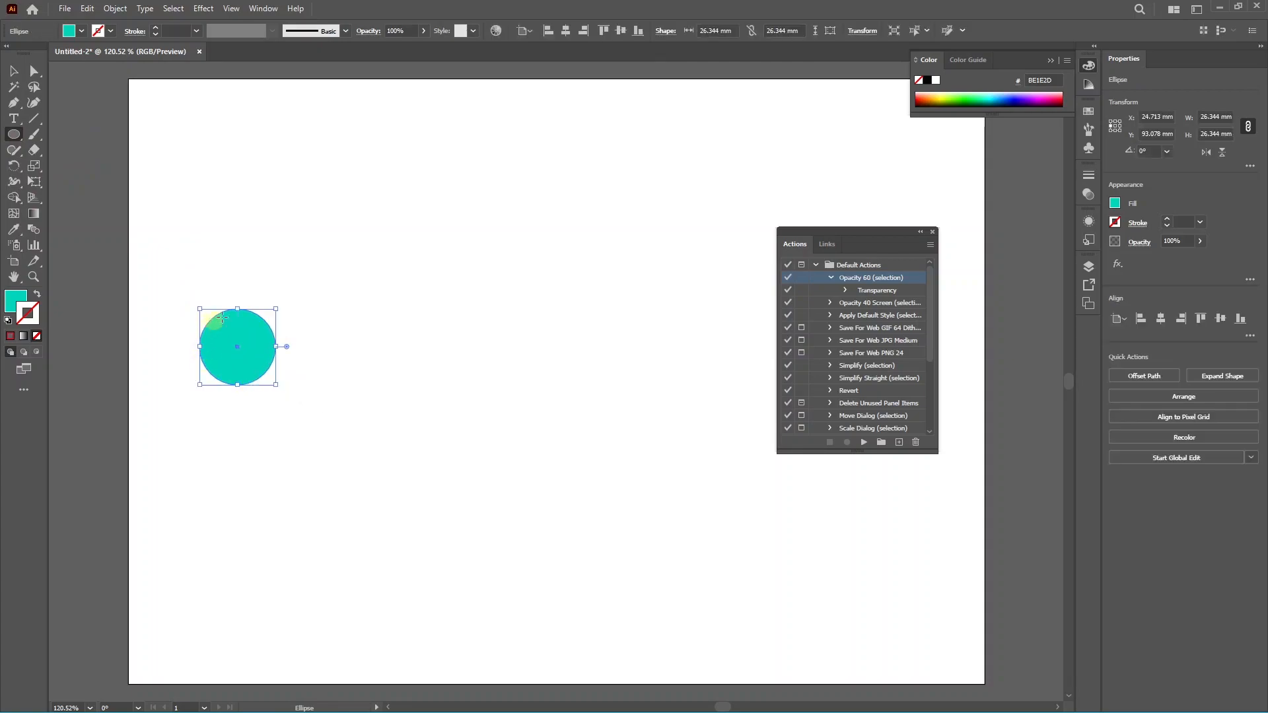
pyautogui.click(816, 265)
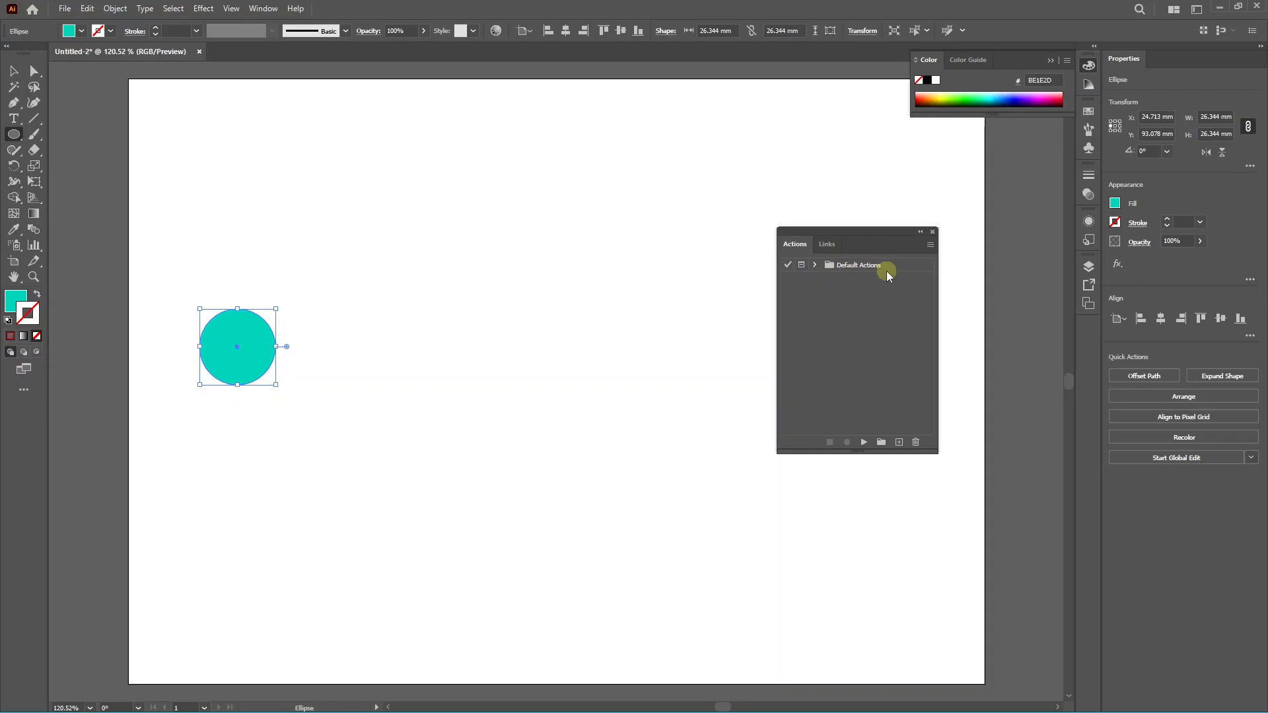
# Create a new action set named "my action".
pyautogui.click(881, 442)
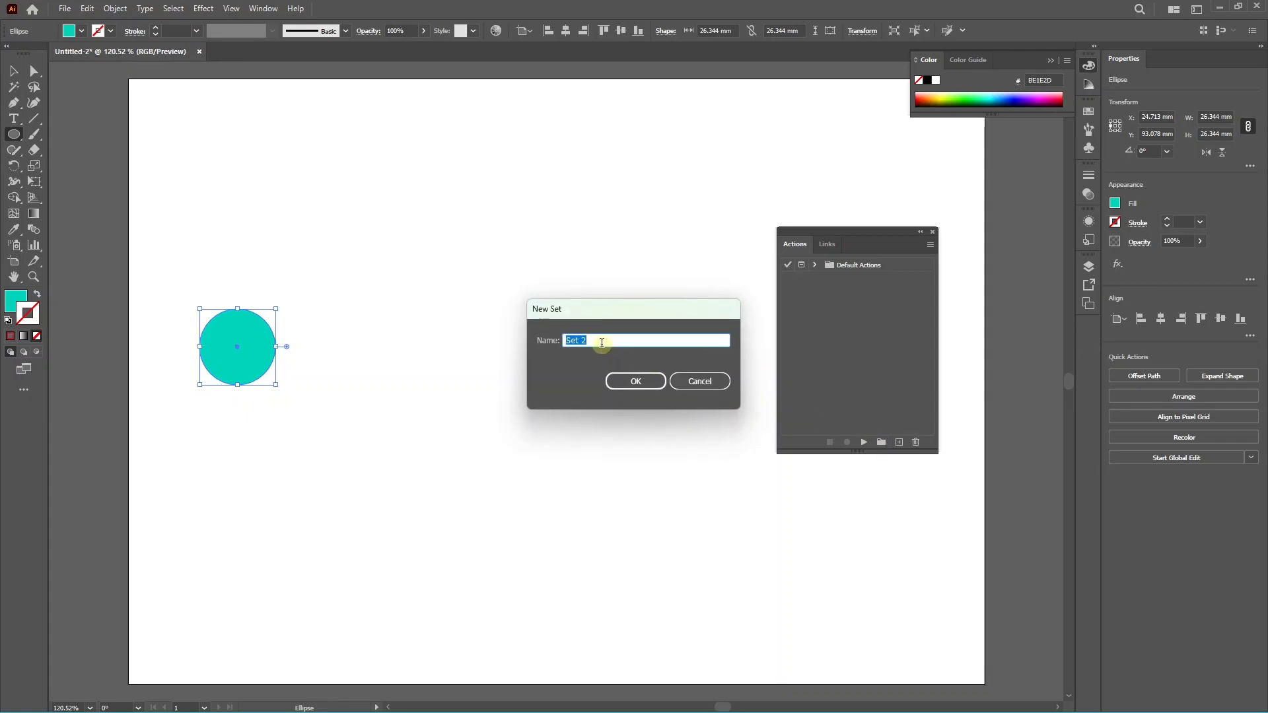
pyautogui.write('my ca')
pyautogui.press('BackSpace')
pyautogui.press('BackSpace')
pyautogui.write('action')
pyautogui.press('Return')
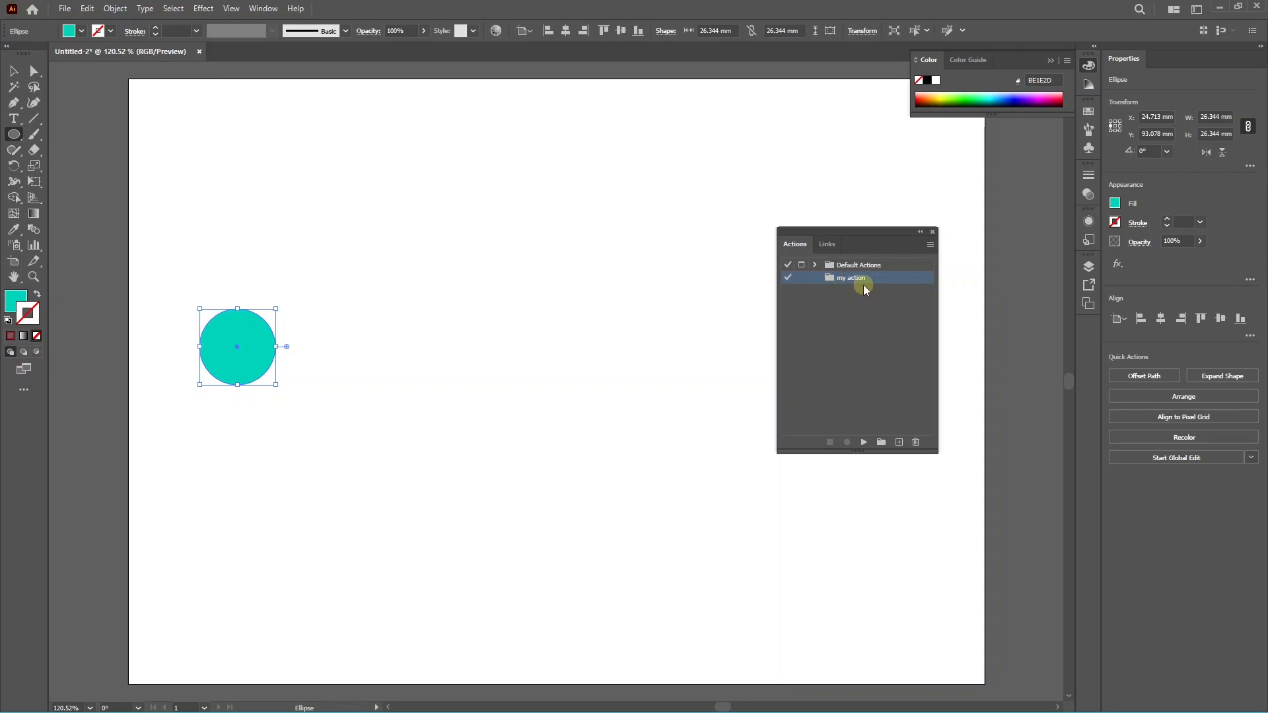
# Start a new action named "resize" and assign it to the "my action" set.
pyautogui.click(898, 441)
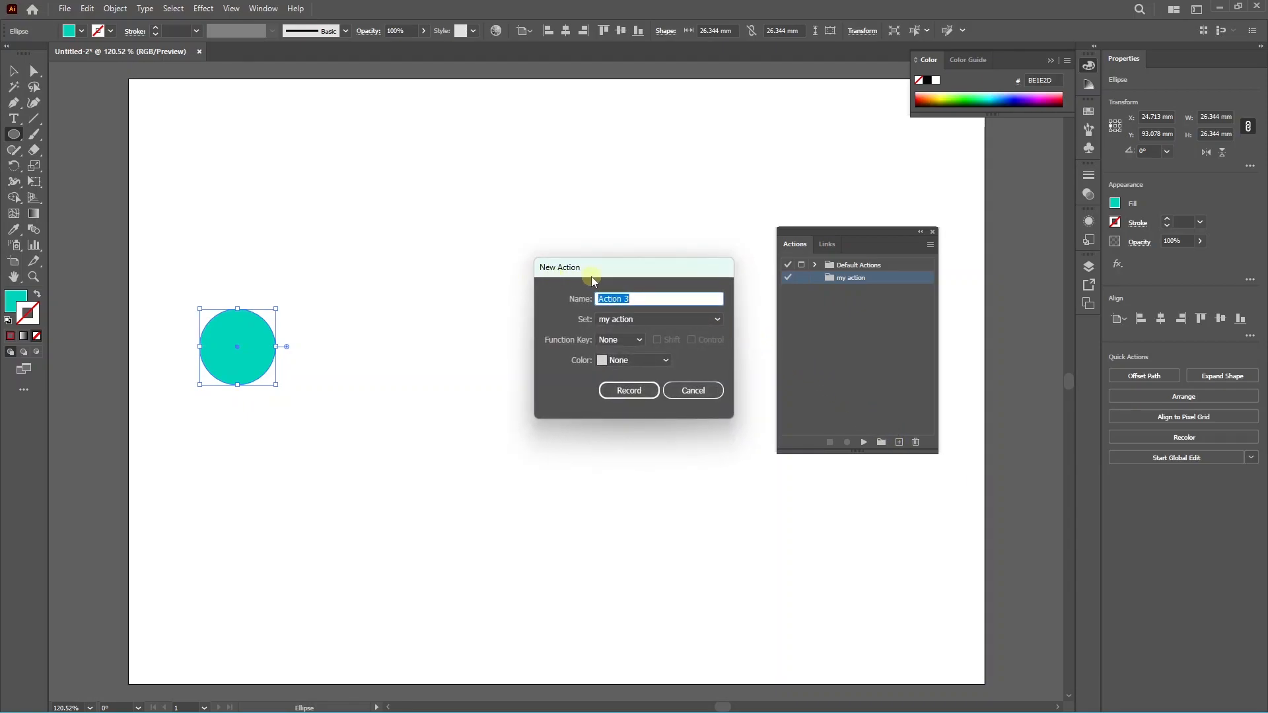
pyautogui.moveTo(635, 298); pyautogui.dragTo(566, 296)
pyautogui.press('BackSpace')
pyautogui.click(615, 319)
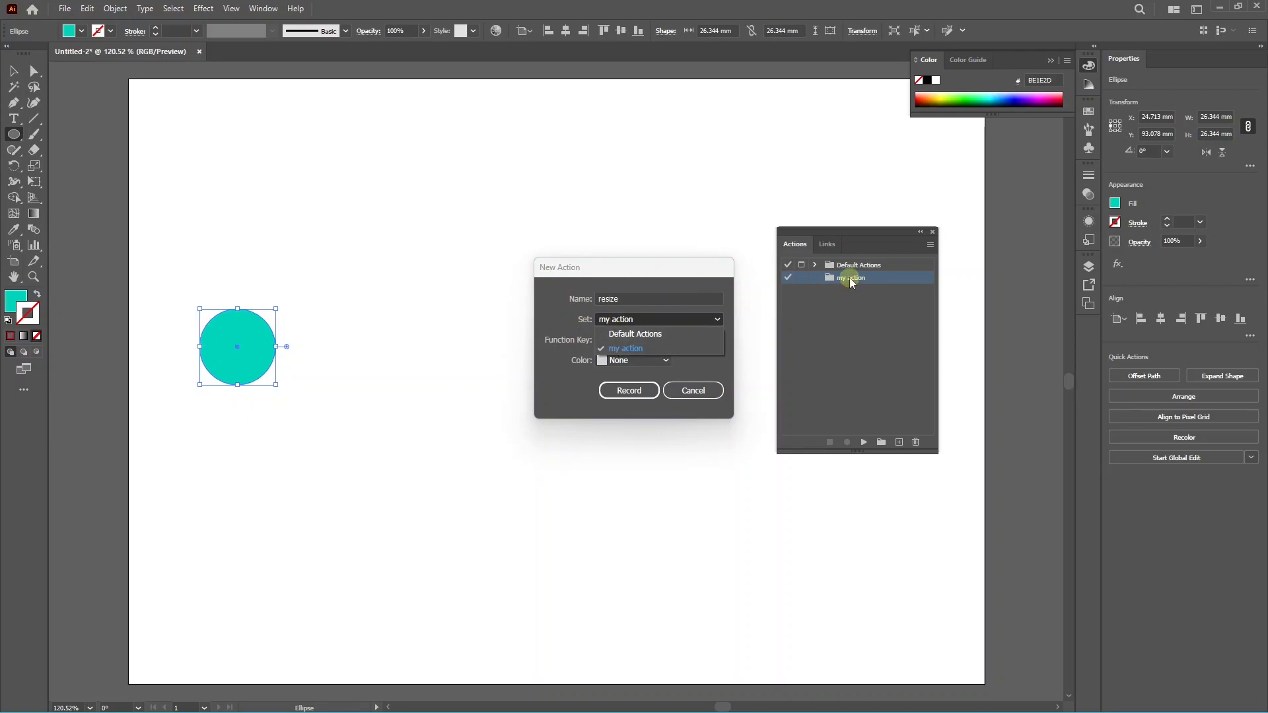
pyautogui.click(627, 350)
# Assign the resize action the Ctrl+F6 shortcut and the Green colour, and begin recording it.
pyautogui.click(631, 341)
pyautogui.click(615, 431)
pyautogui.click(693, 340)
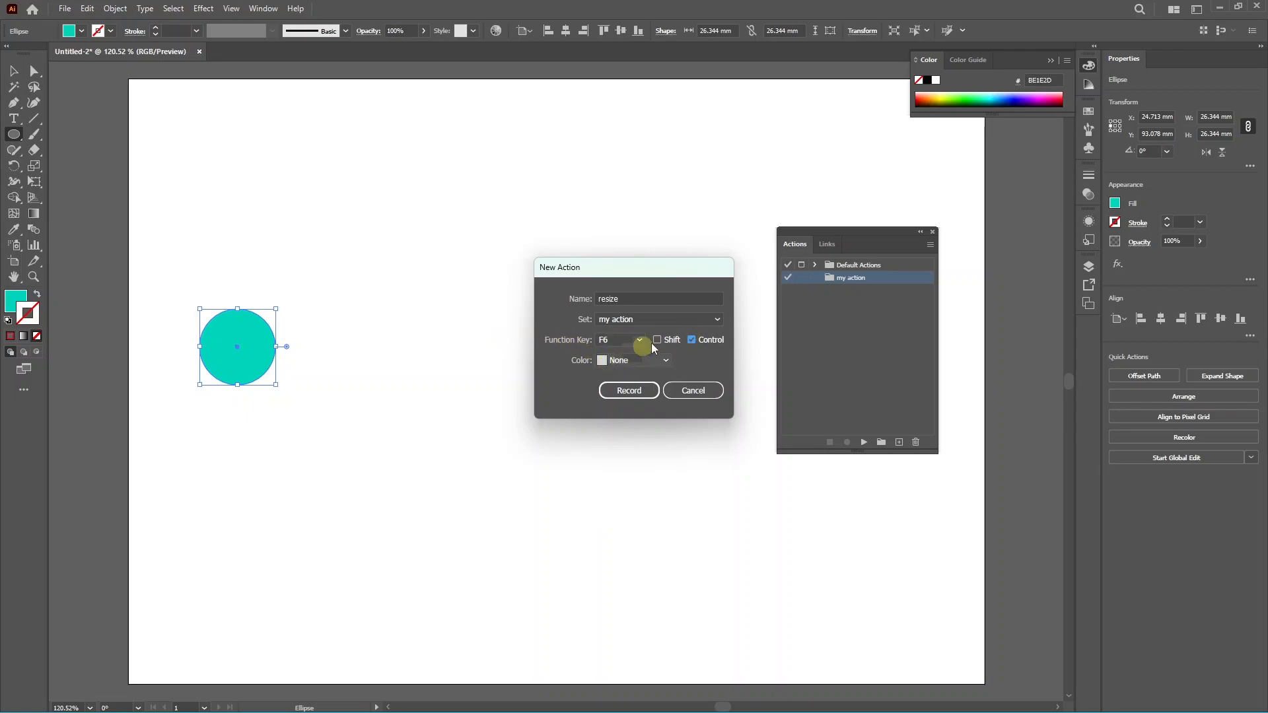
pyautogui.click(663, 360)
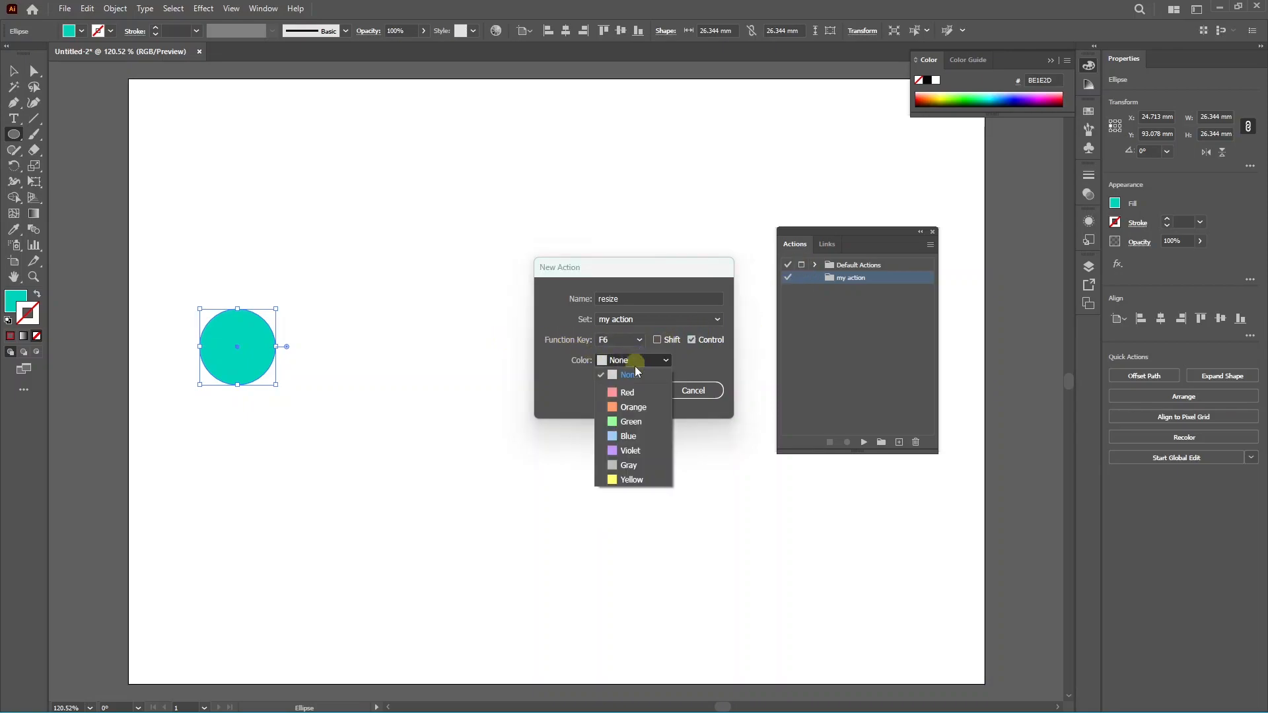
pyautogui.click(630, 423)
pyautogui.click(632, 391)
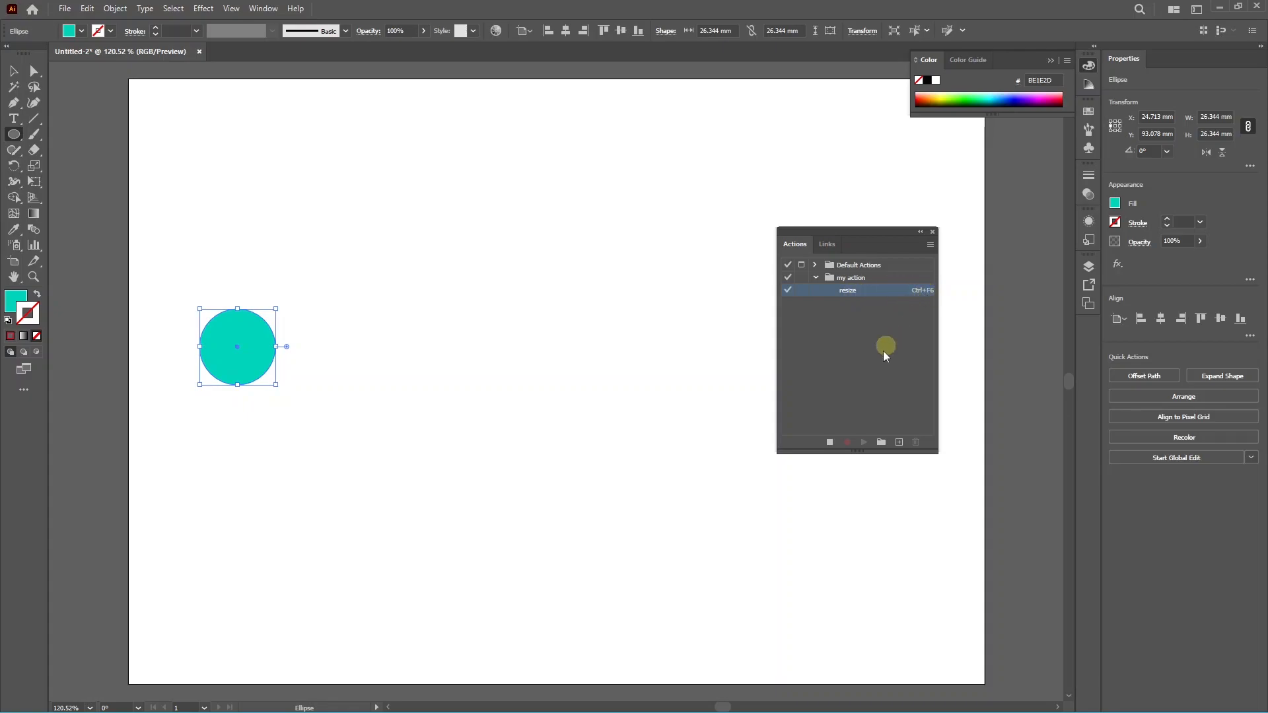
pyautogui.click(850, 443)
pyautogui.click(830, 443)
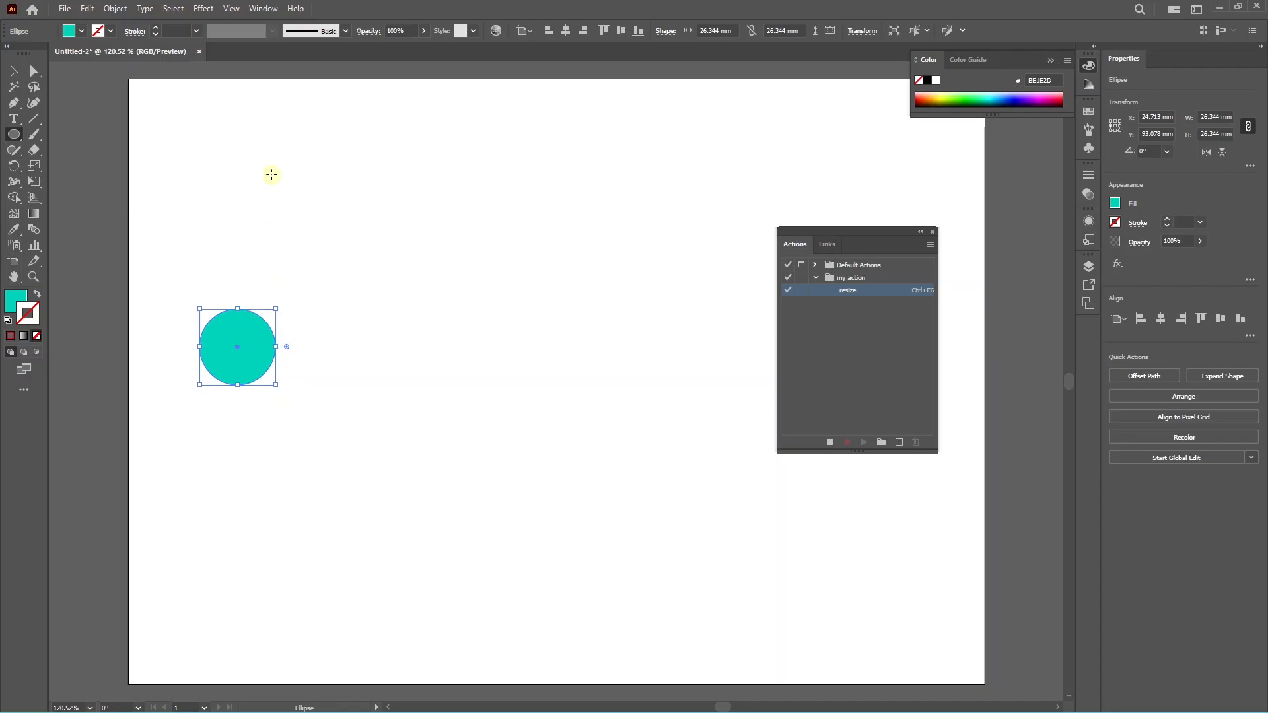
# Record resizing the circle proportionally to a width of 20 mm, and inspect the details of the recorded Transform Panel step.
pyautogui.click(263, 8)
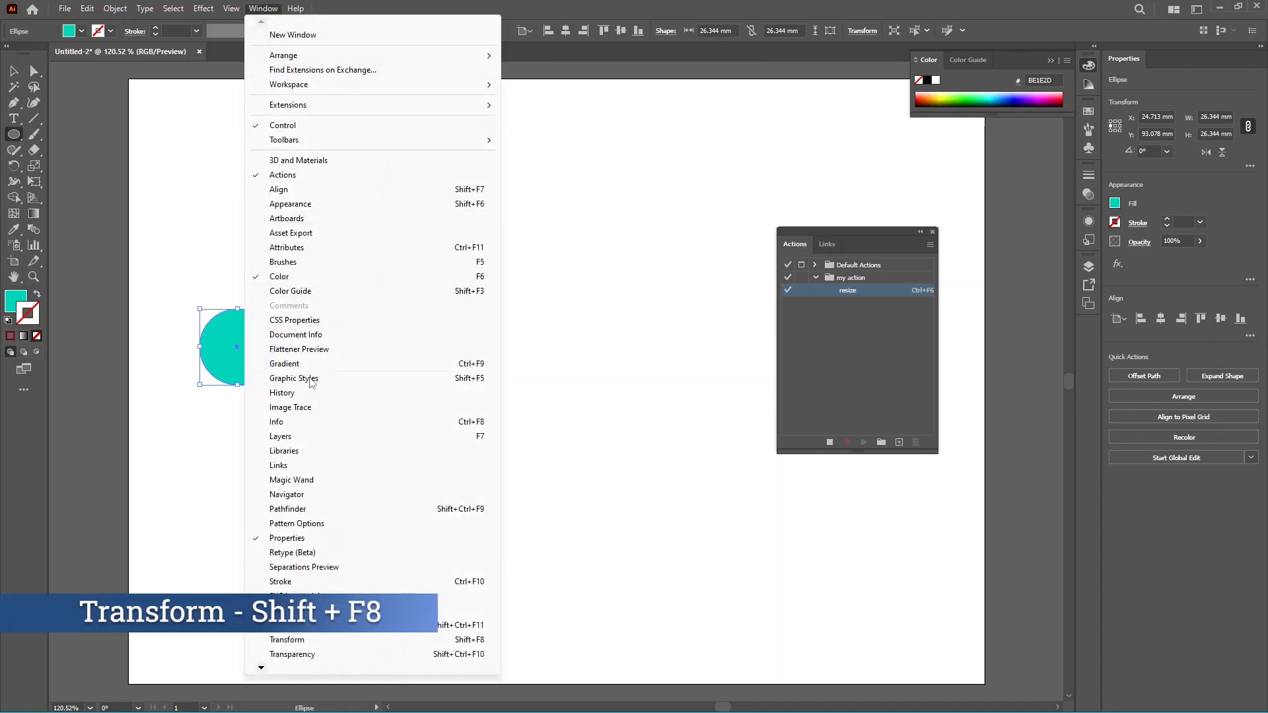
pyautogui.click(294, 640)
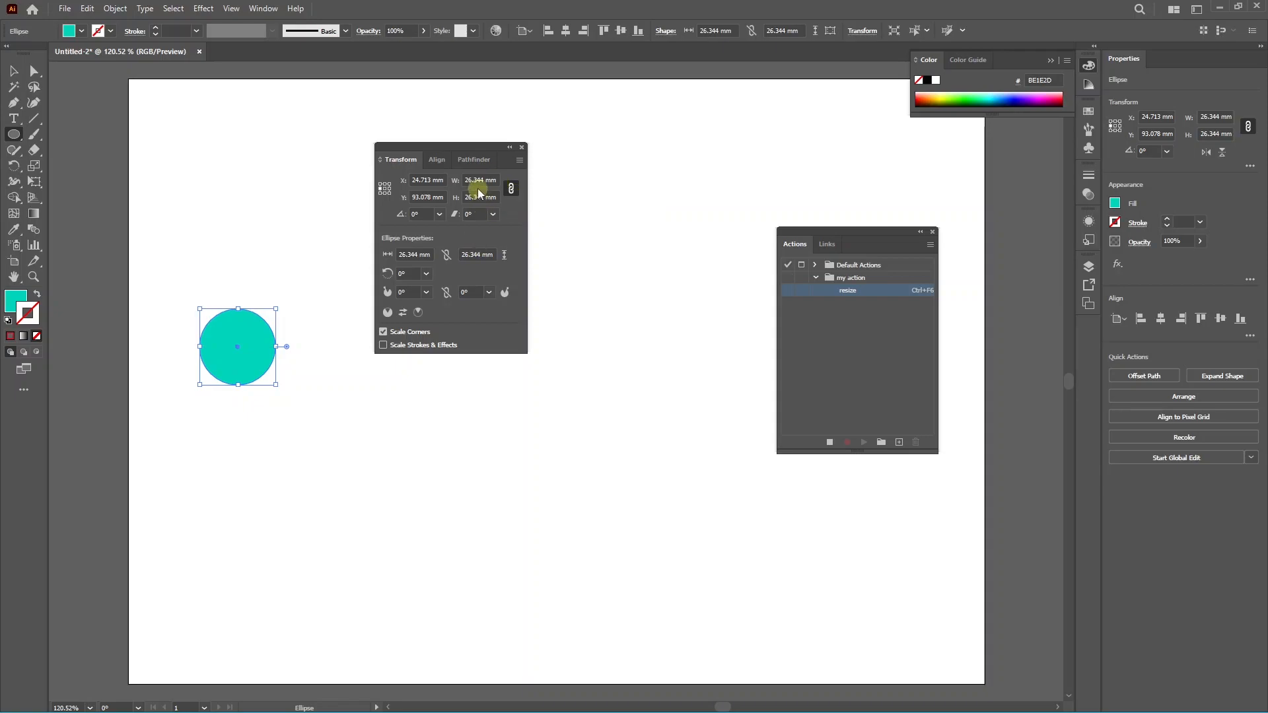
pyautogui.click(474, 180)
pyautogui.hotkey('ctrl', 'a')
pyautogui.write('20')
pyautogui.press('Return')
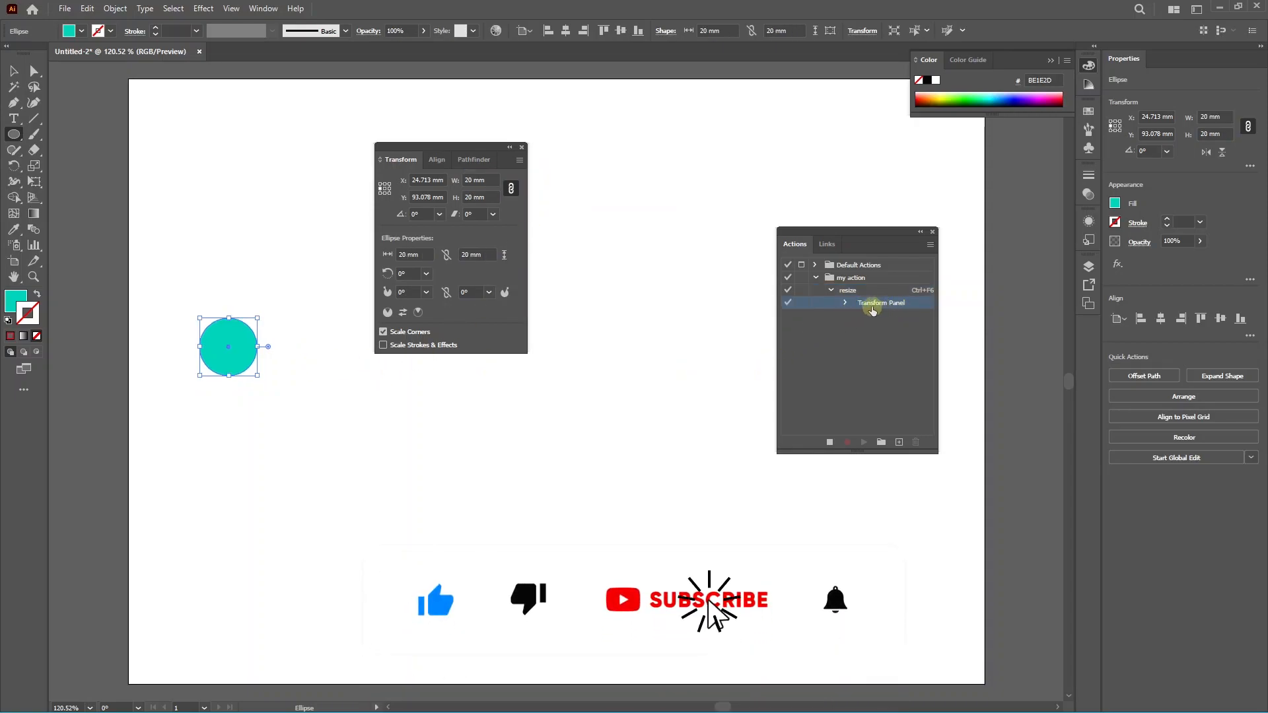
pyautogui.click(846, 302)
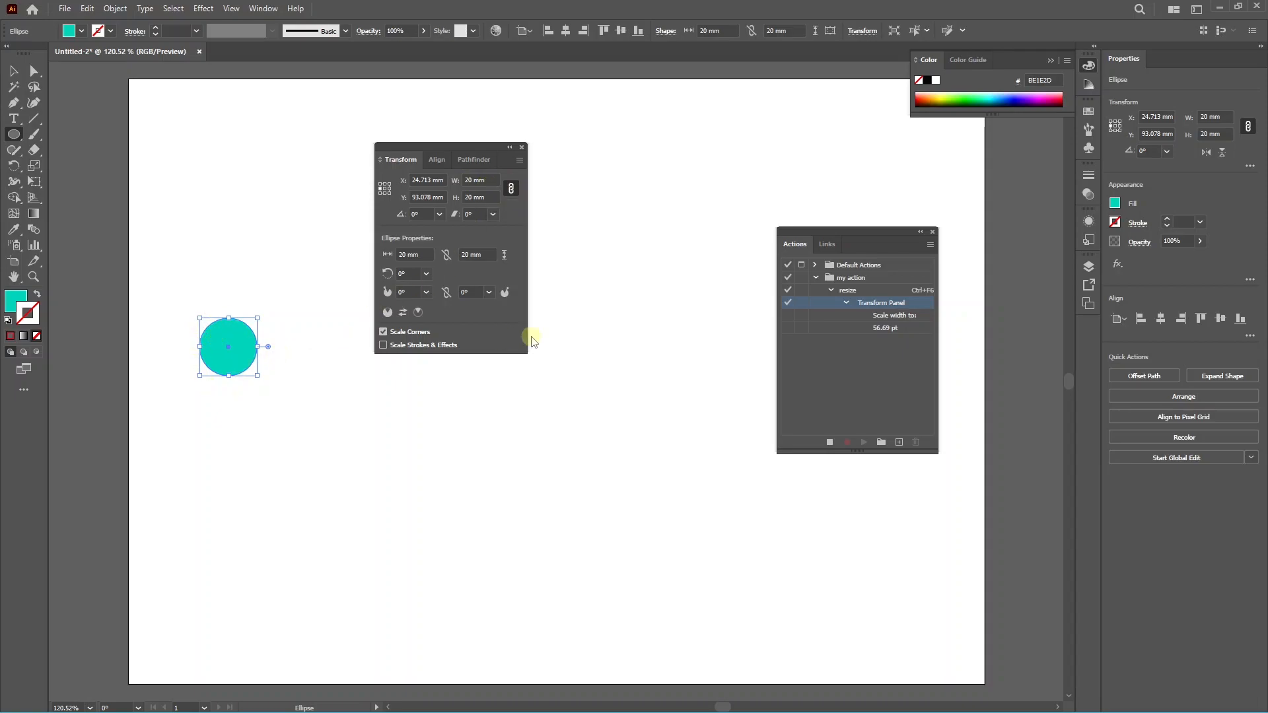
pyautogui.click(846, 302)
# Copy the circle with Transform Each at 200% horizontal and vertical scale and an 80 mm horizontal move.
pyautogui.press('v')
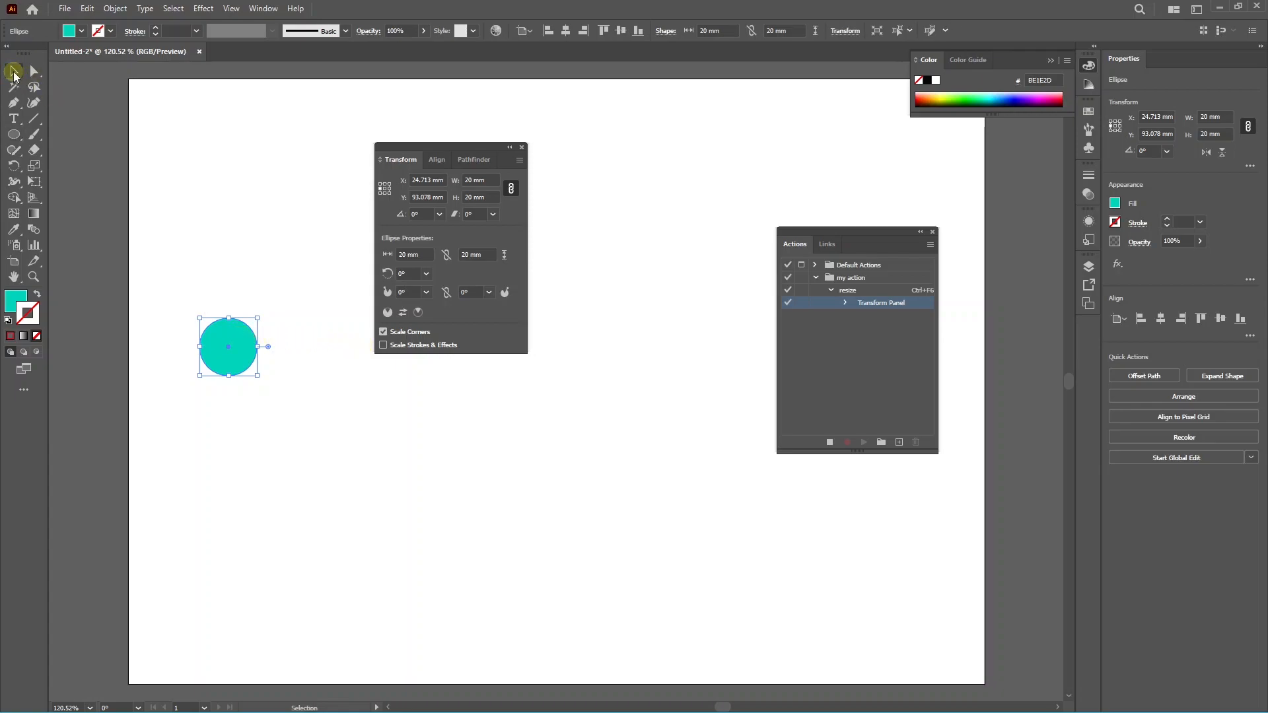
pyautogui.rightClick(231, 337)
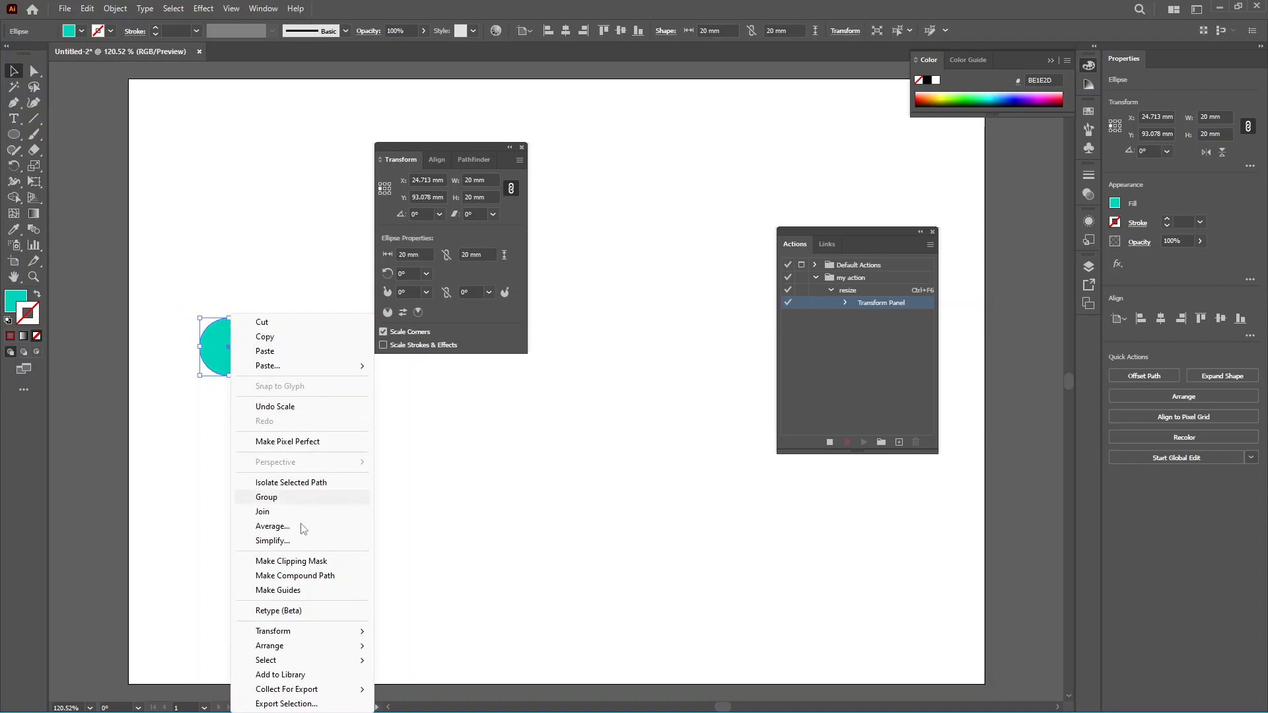
pyautogui.moveTo(309, 638)
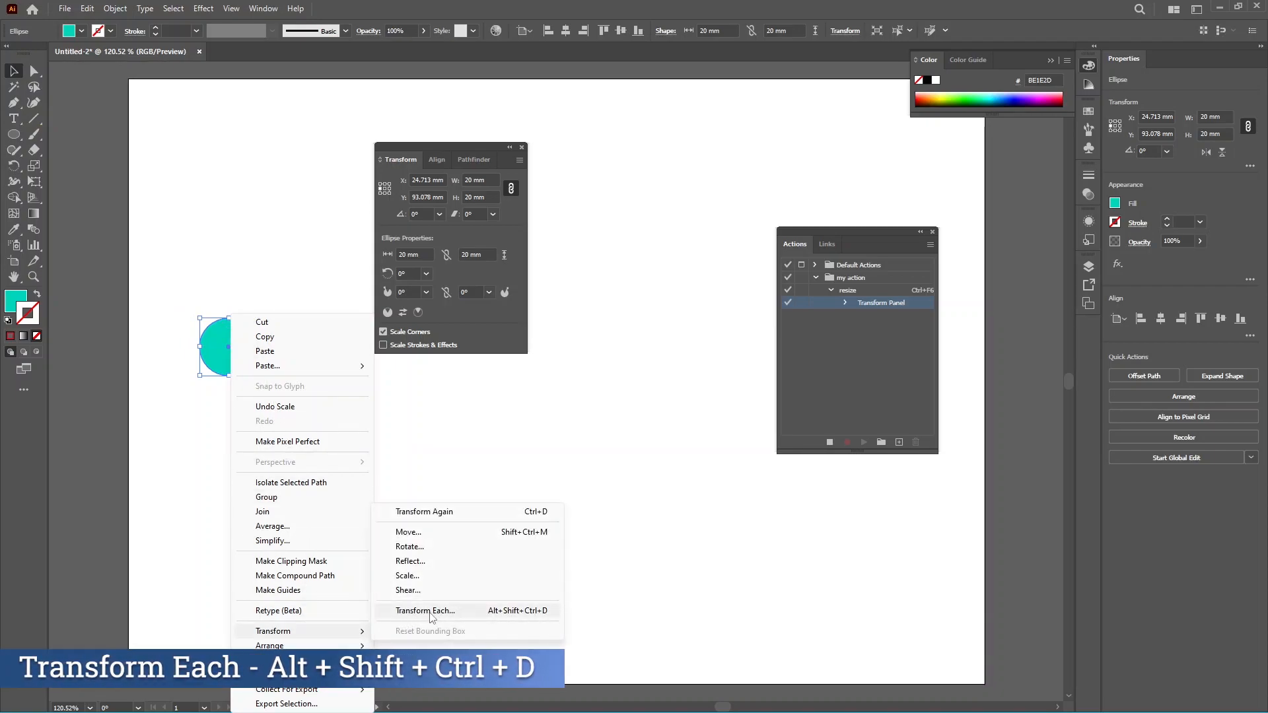
pyautogui.click(446, 612)
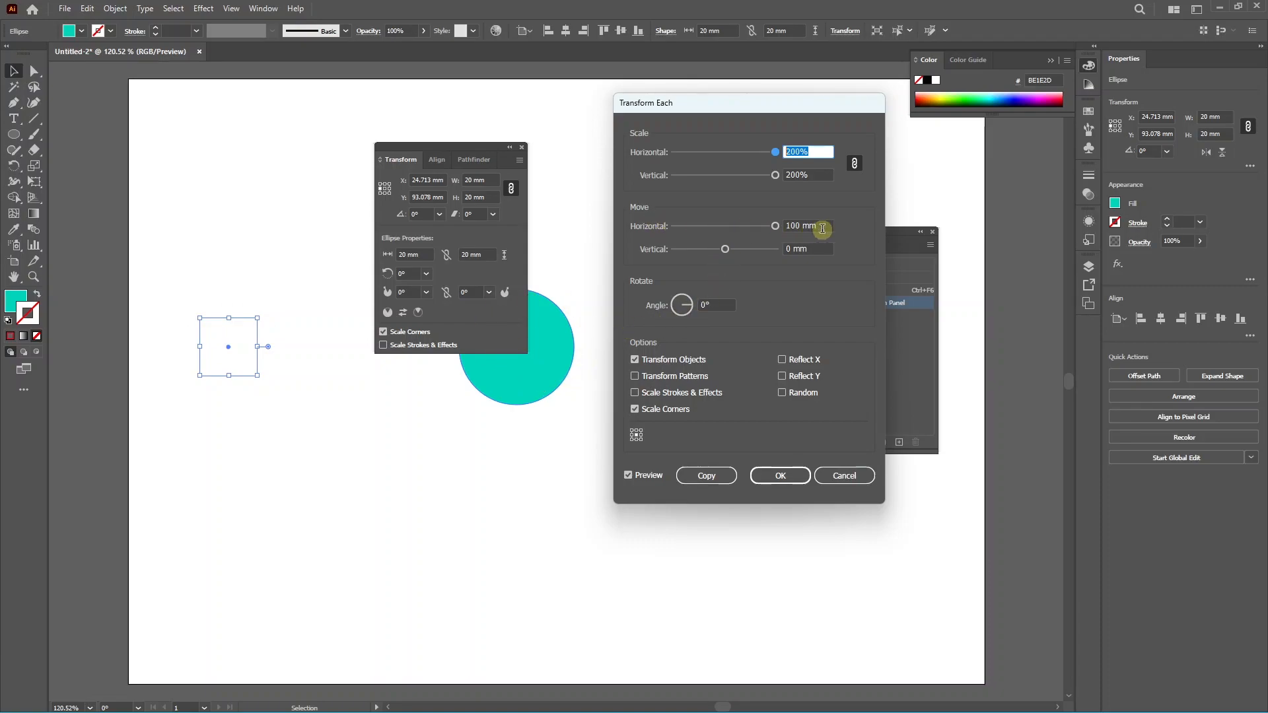
pyautogui.click(777, 227)
pyautogui.write('80')
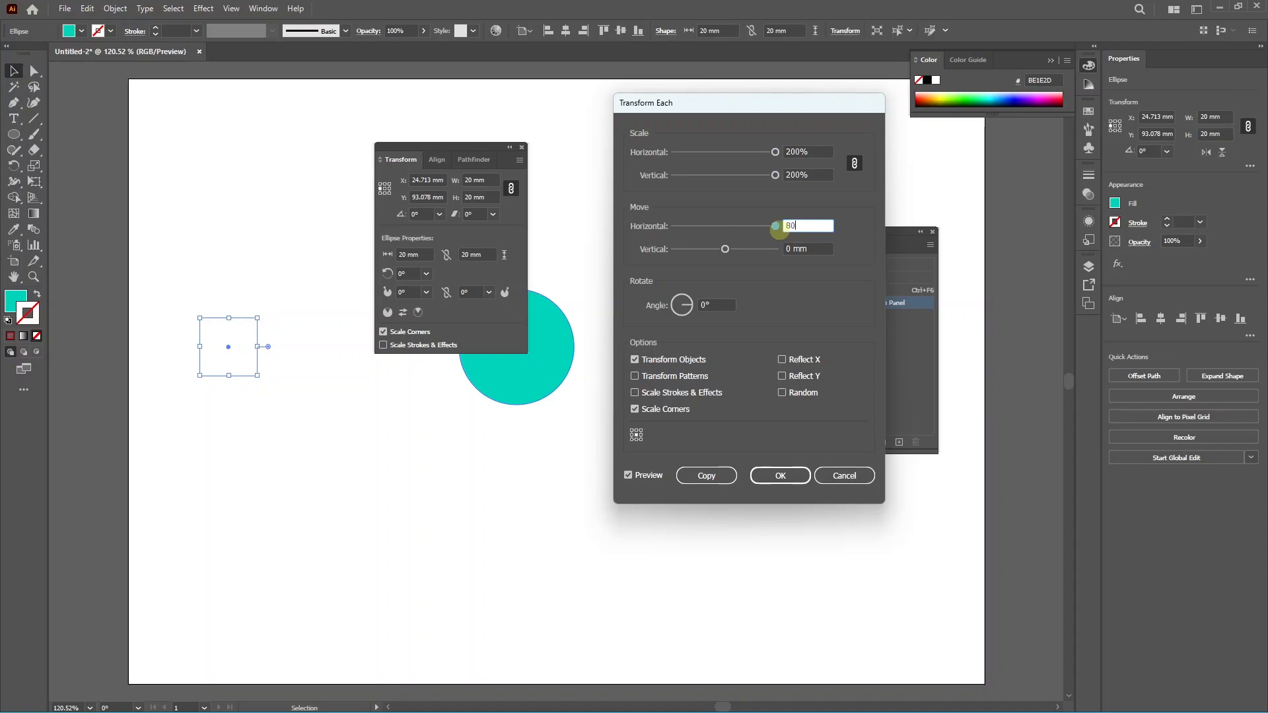
pyautogui.press('Tab')
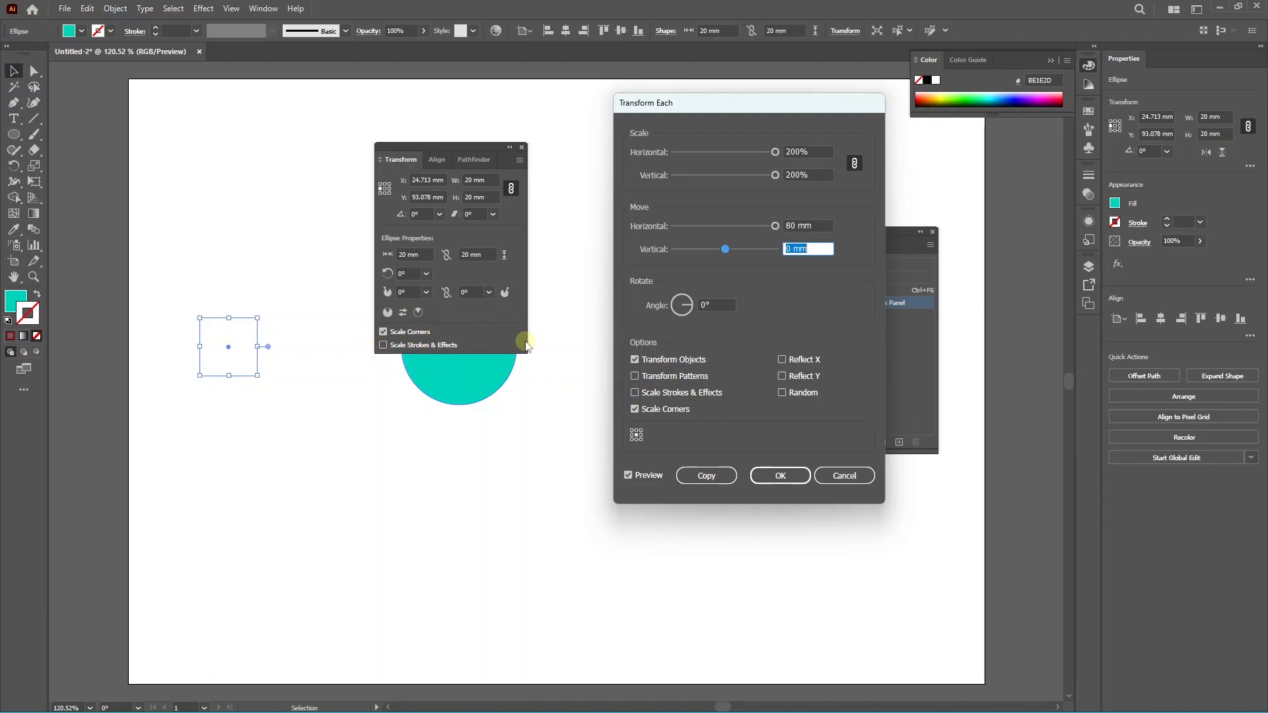
pyautogui.click(706, 476)
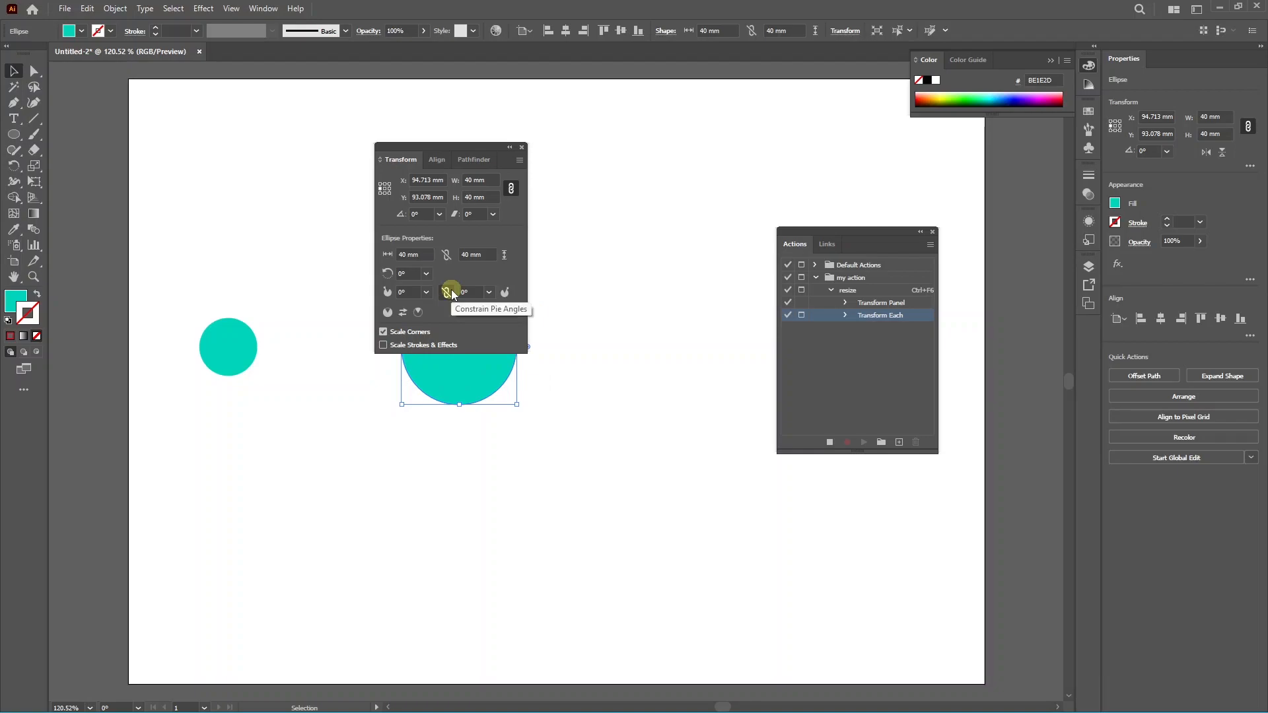
# Repeat the transformation to add a third, larger circle and stop recording the resize action.
pyautogui.hotkey('ctrl', 'd')
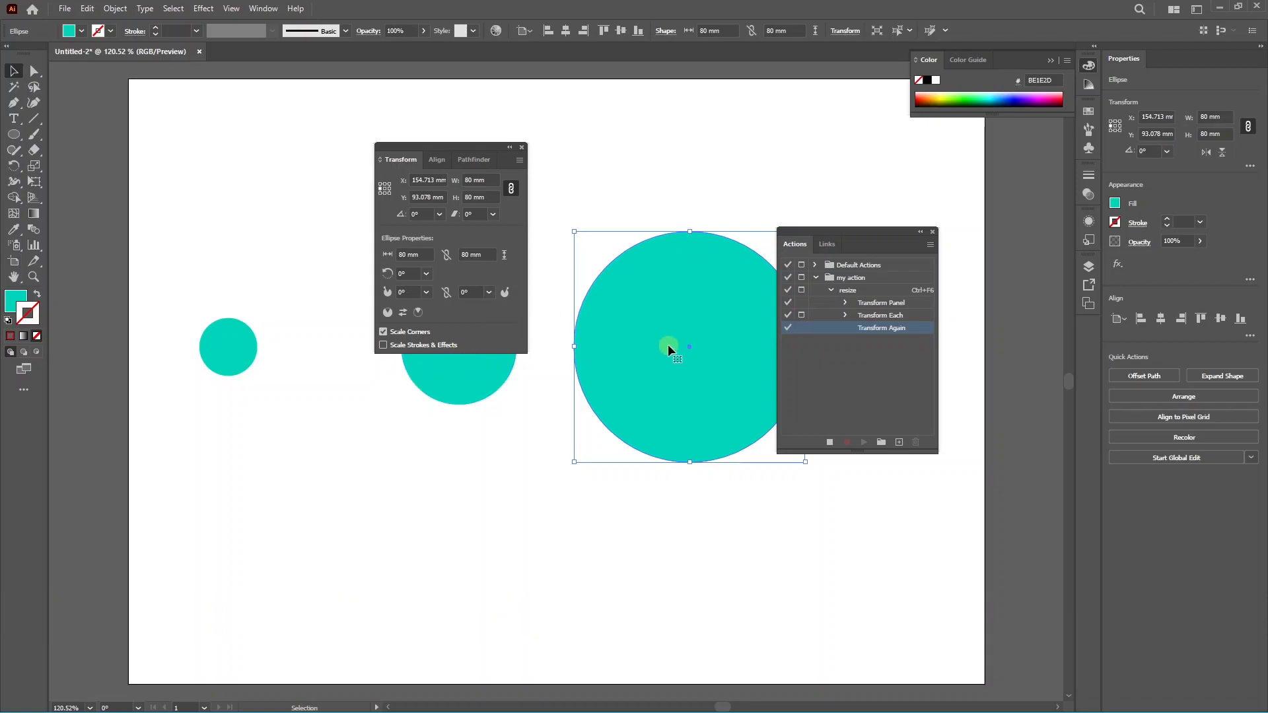
pyautogui.click(830, 442)
# Move the Actions panel clear of the largest circle and close the Transform panel.
pyautogui.moveTo(861, 229); pyautogui.dragTo(947, 288)
pyautogui.moveTo(445, 147); pyautogui.dragTo(500, 130)
pyautogui.click(579, 131)
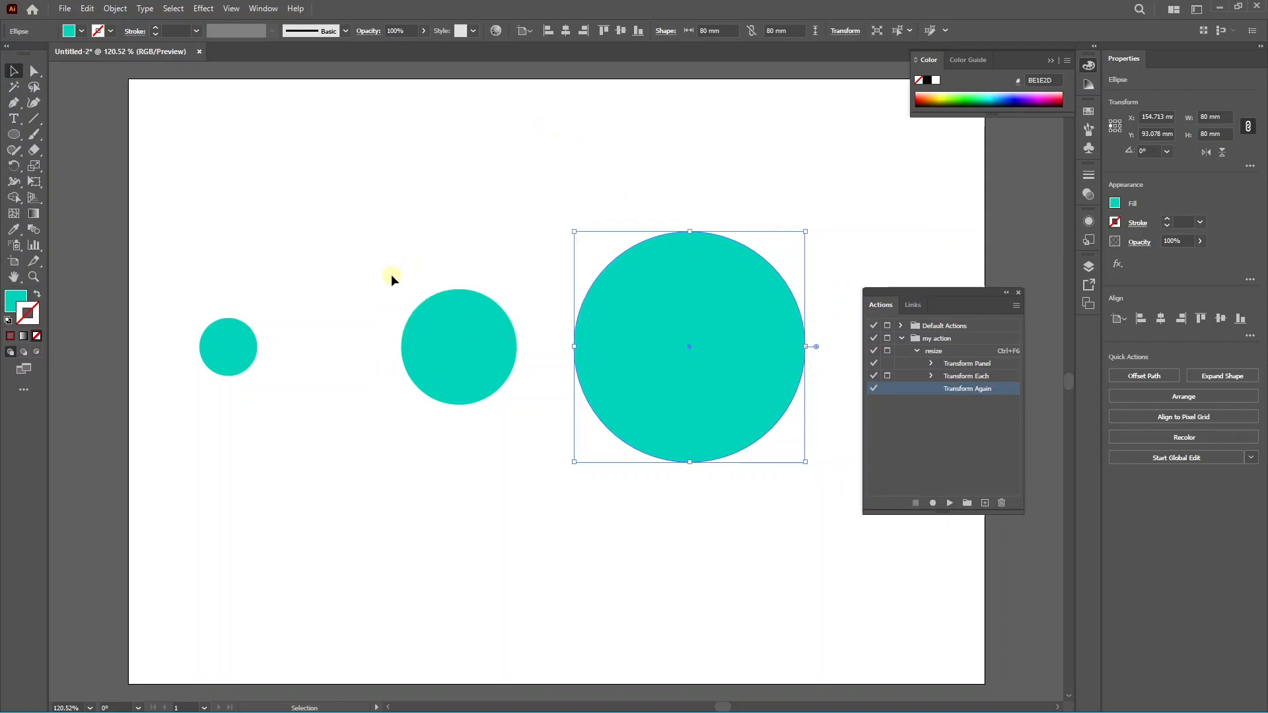
# Draw a thin red rectangle about 80 mm wide and 3.6 mm high between the centres of the small and medium circles.
pyautogui.click(391, 274)
pyautogui.press('m')
pyautogui.click(36, 336)
pyautogui.click(14, 298)
pyautogui.click(918, 99)
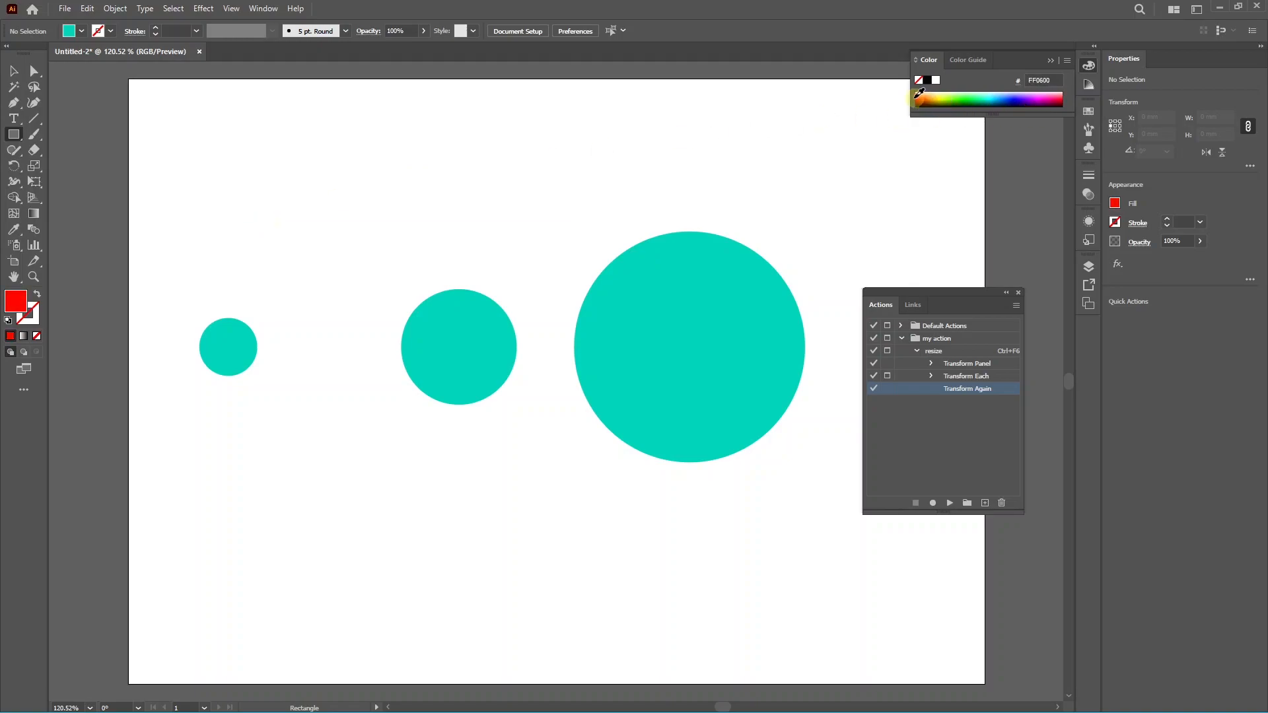
pyautogui.moveTo(228, 347); pyautogui.dragTo(461, 357)
pyautogui.moveTo(464, 358); pyautogui.dragTo(459, 356)
# Move the red bar between the medium and large circles' centres to compare the spacing, and delete it.
pyautogui.press('v')
pyautogui.moveTo(296, 355); pyautogui.dragTo(523, 355)
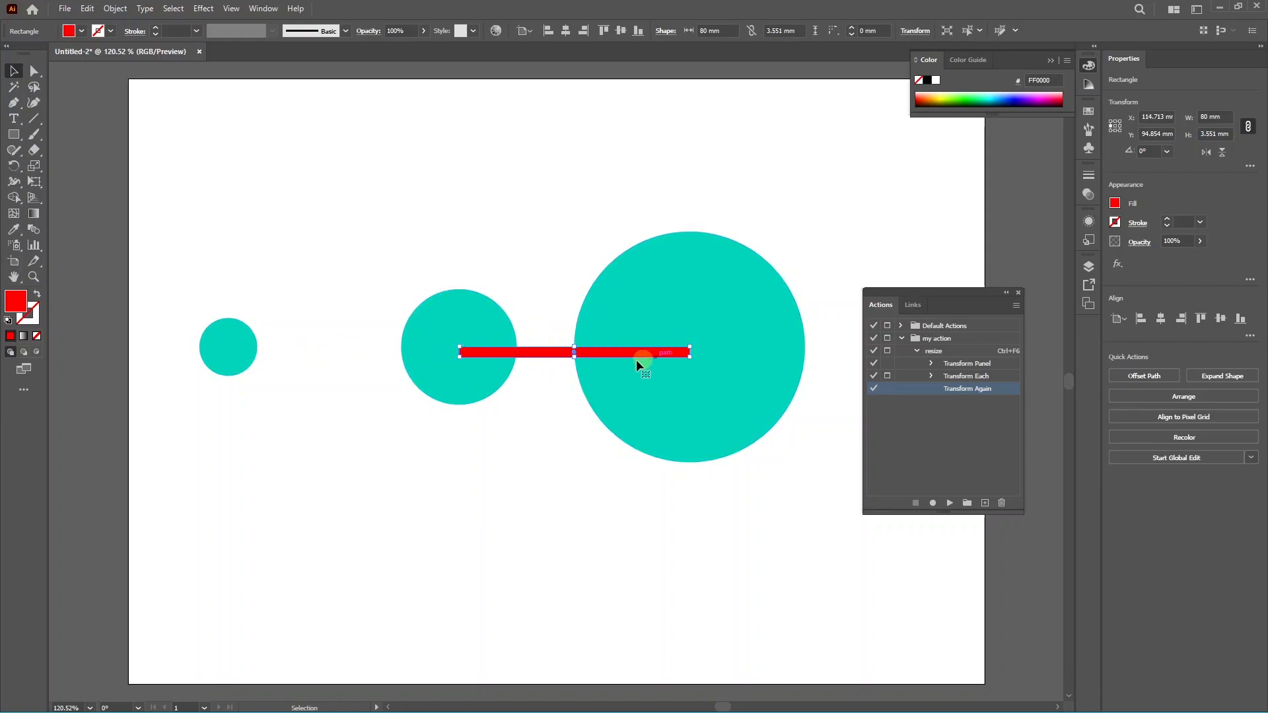
pyautogui.press('Delete')
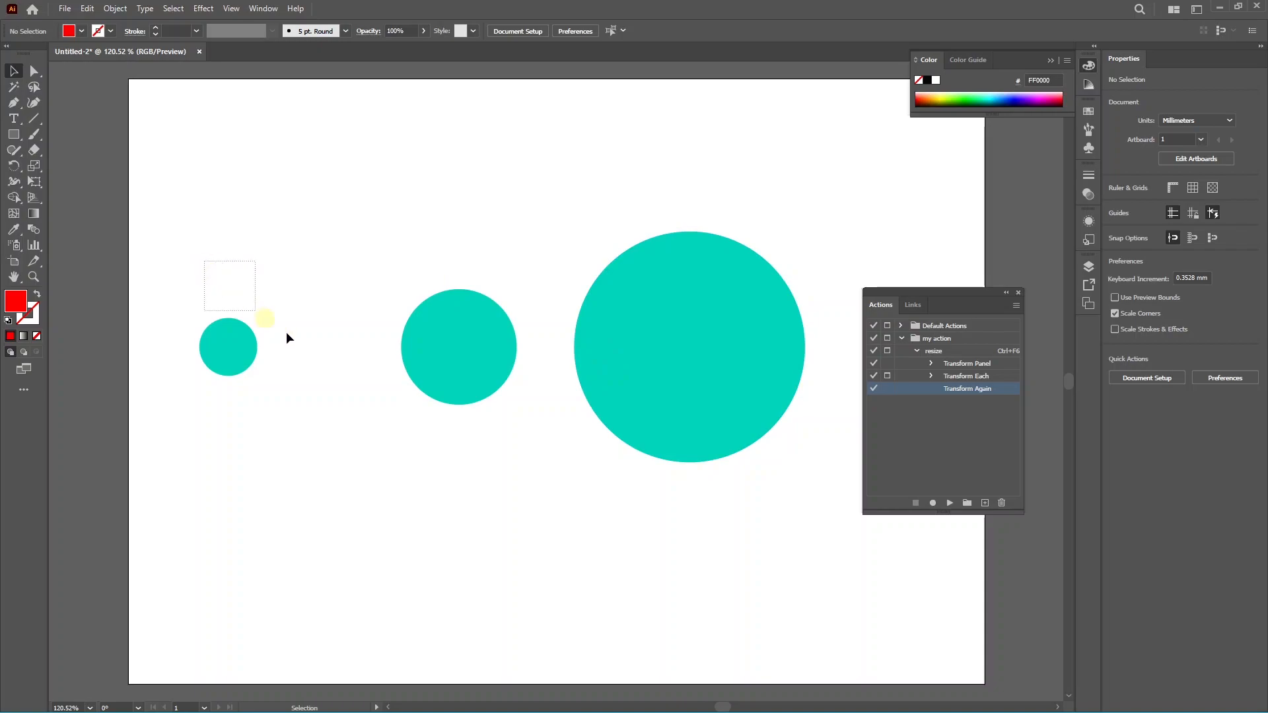
# Delete all three circles and draw a rounded rectangle about 33 mm wide and 72 mm high in the artboard's left half.
pyautogui.moveTo(264, 322); pyautogui.dragTo(752, 471)
pyautogui.press('Delete')
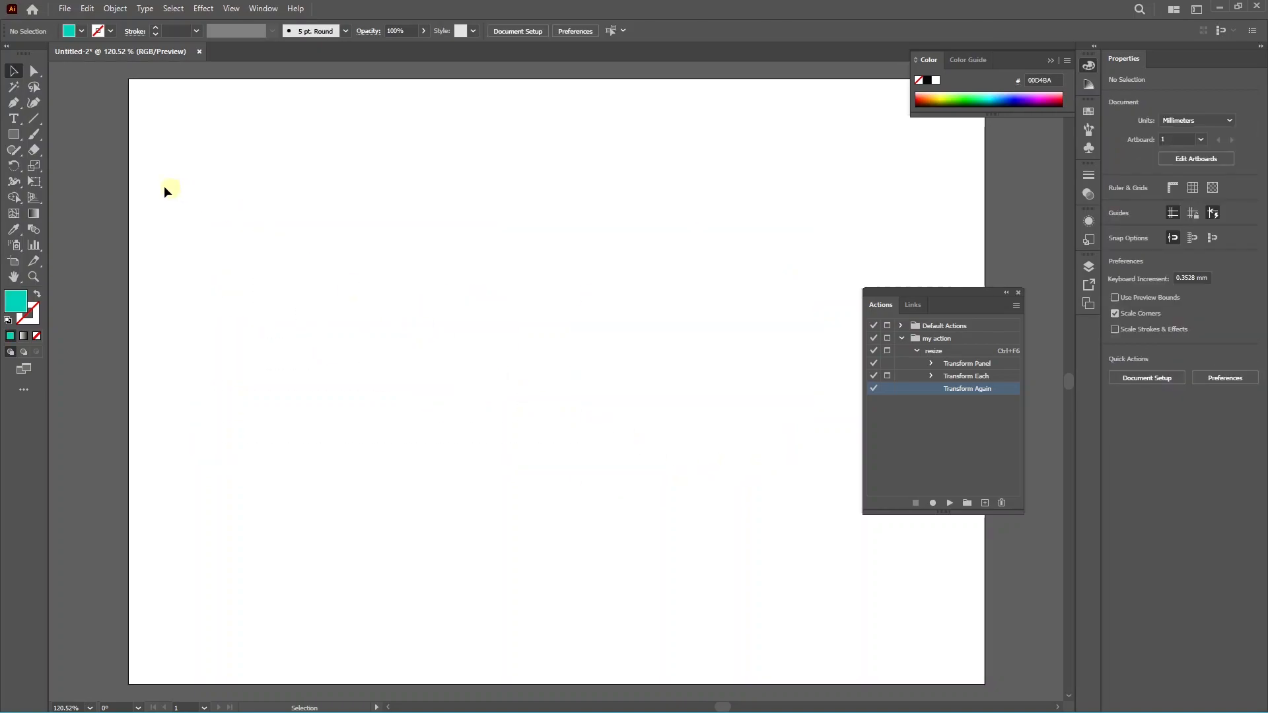
pyautogui.click(13, 134)
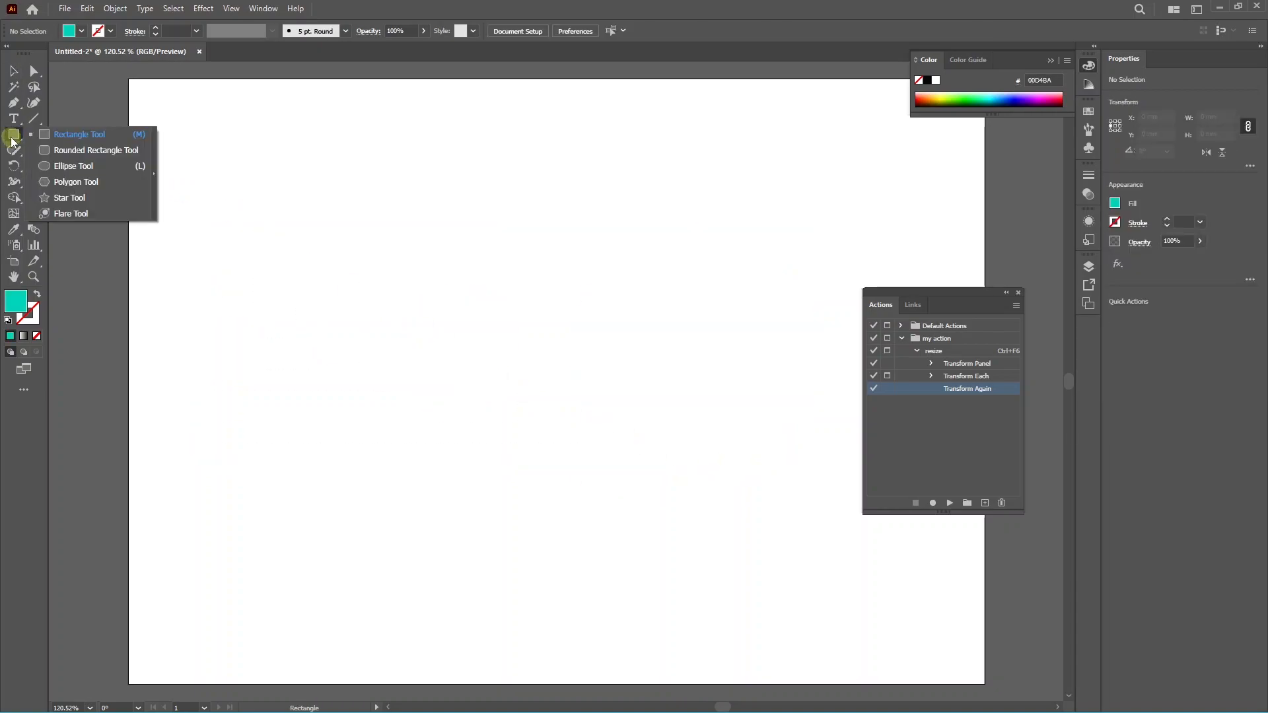
pyautogui.click(62, 150)
pyautogui.moveTo(192, 280); pyautogui.dragTo(287, 487)
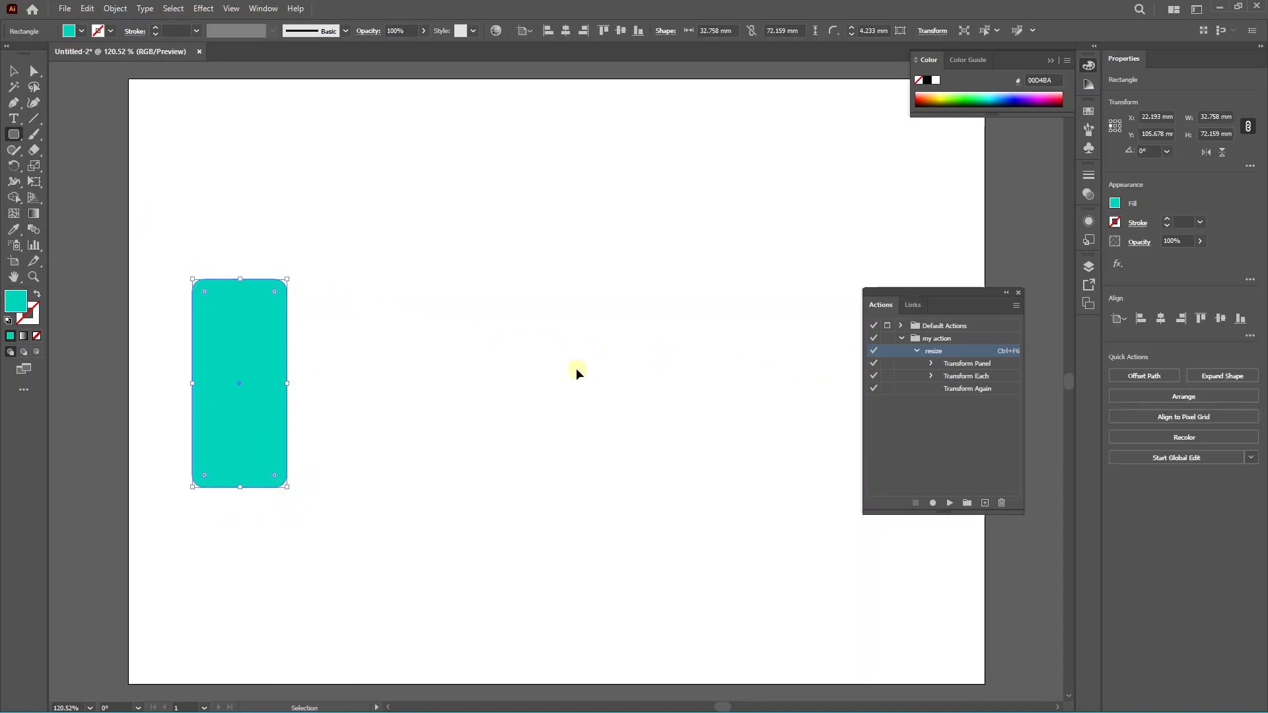
# Play the resize action on the rounded rectangle and undo its results.
pyautogui.hotkey('ctrl', 'F6')
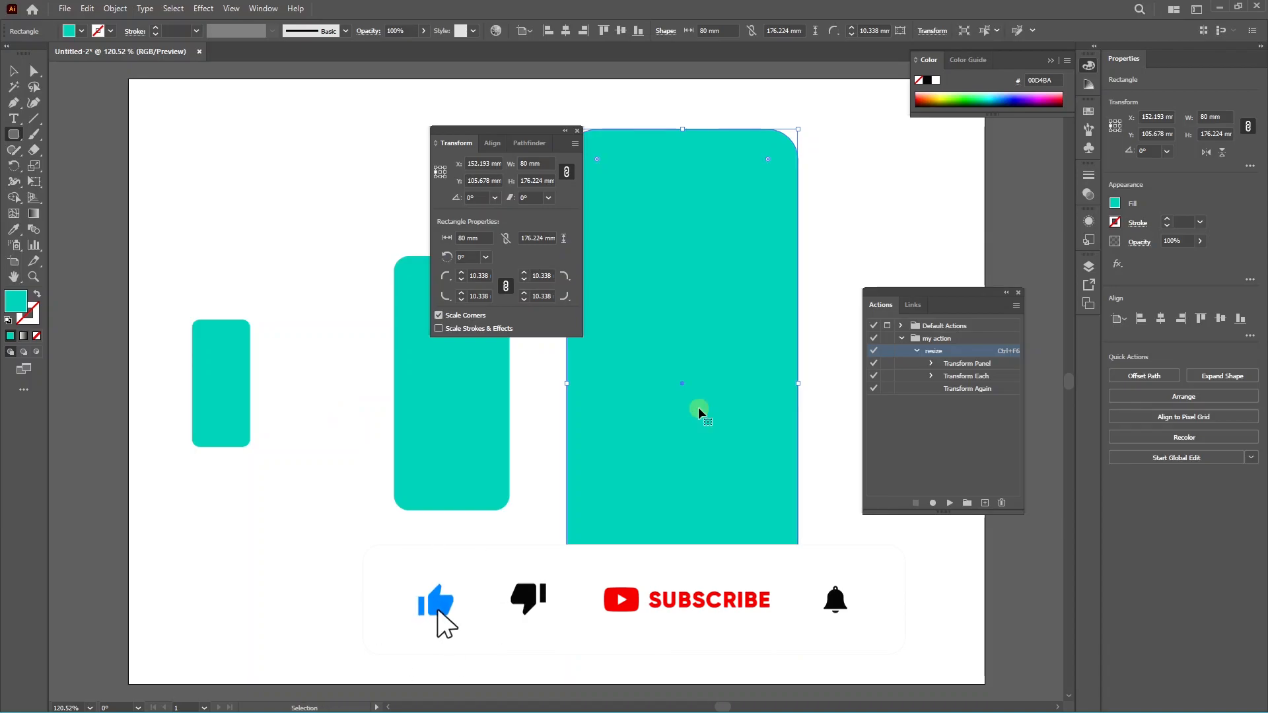
pyautogui.hotkey('ctrl', 'z')
pyautogui.hotkey('ctrl', 'z')
pyautogui.hotkey('ctrl', 'z')
# Select the placed business card image and shift it slightly upward on the artboard.
pyautogui.click(13, 71)
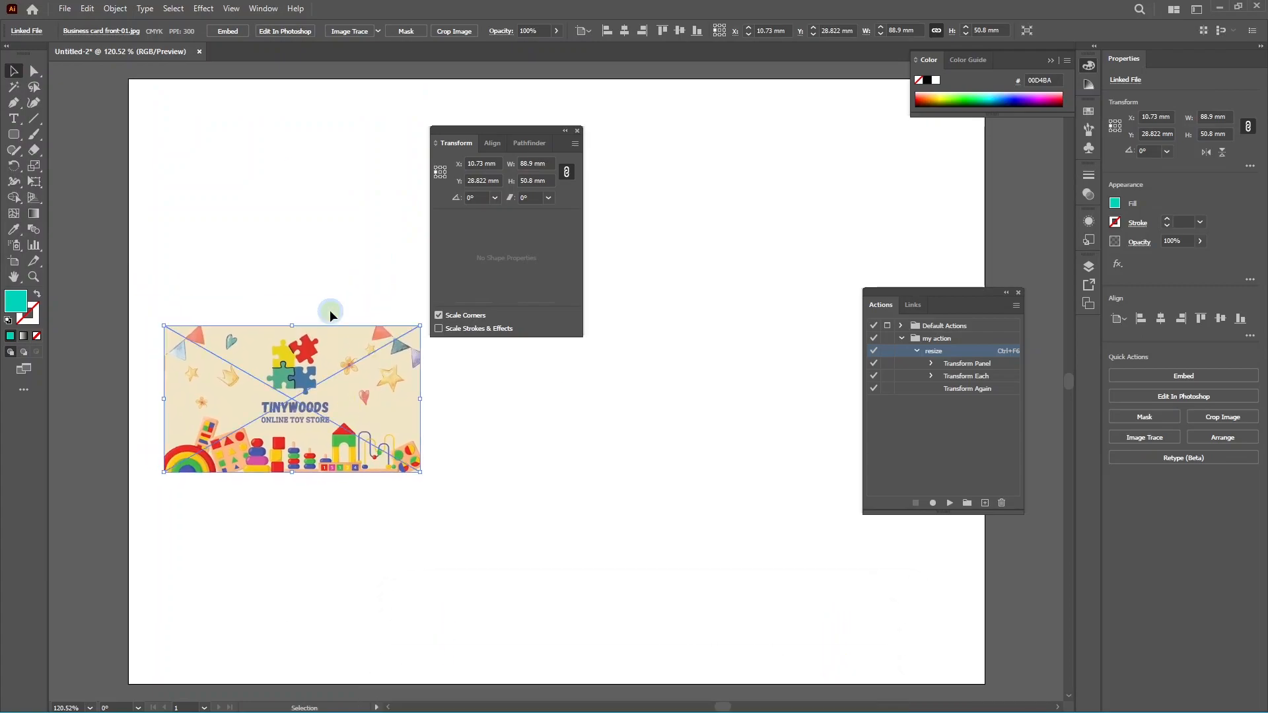
pyautogui.click(331, 306)
pyautogui.hotkey('ctrl', '1')
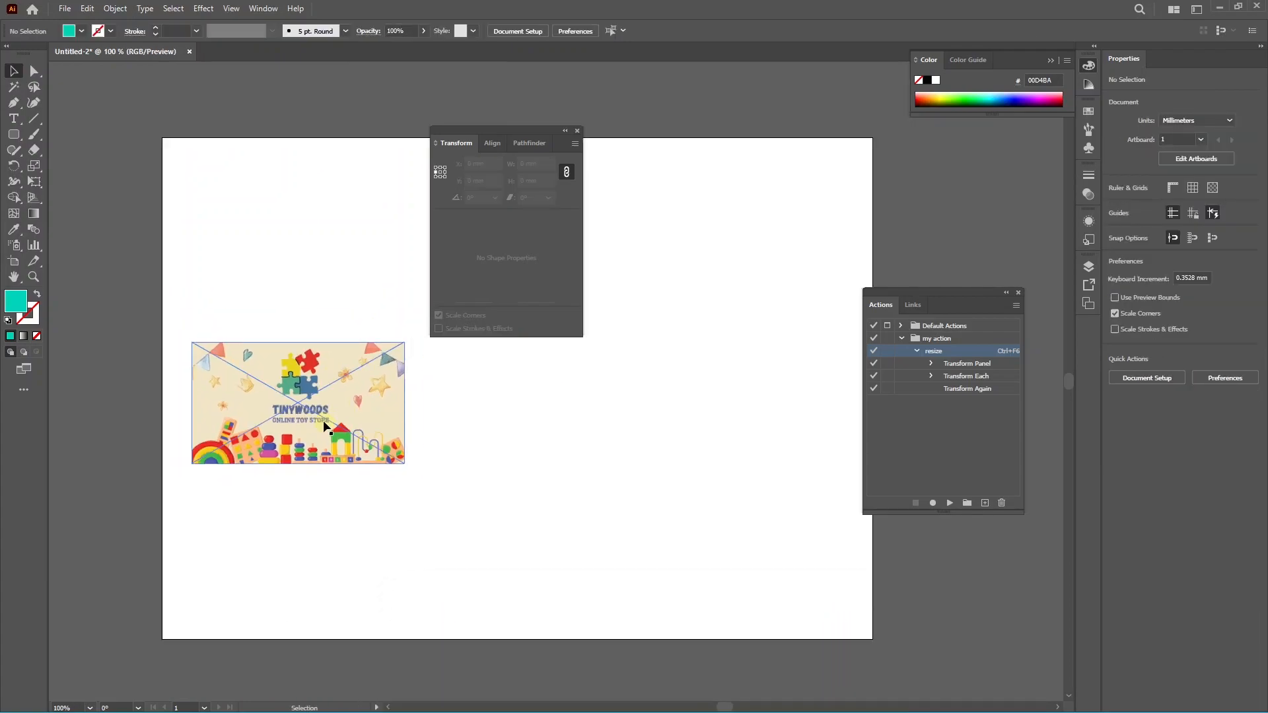
pyautogui.click(329, 414)
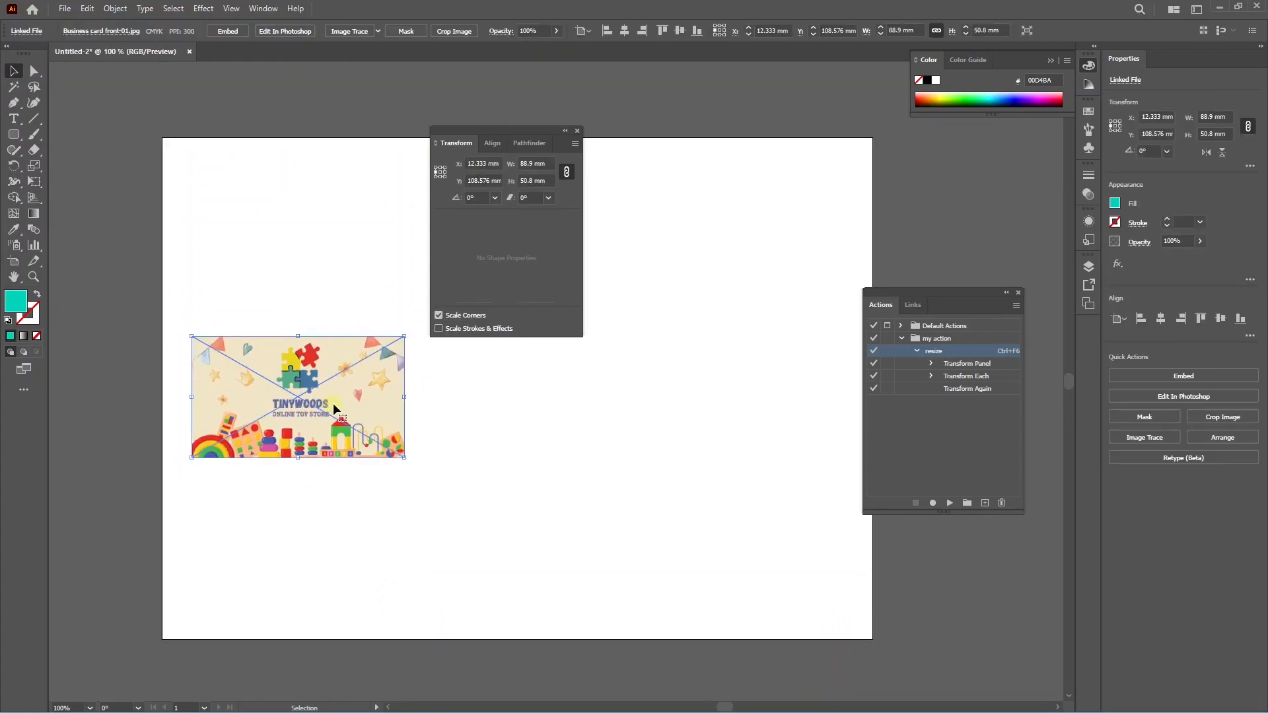
# Switch the Actions panel to Button Mode and widen it to show the actions in three columns.
pyautogui.click(1017, 305)
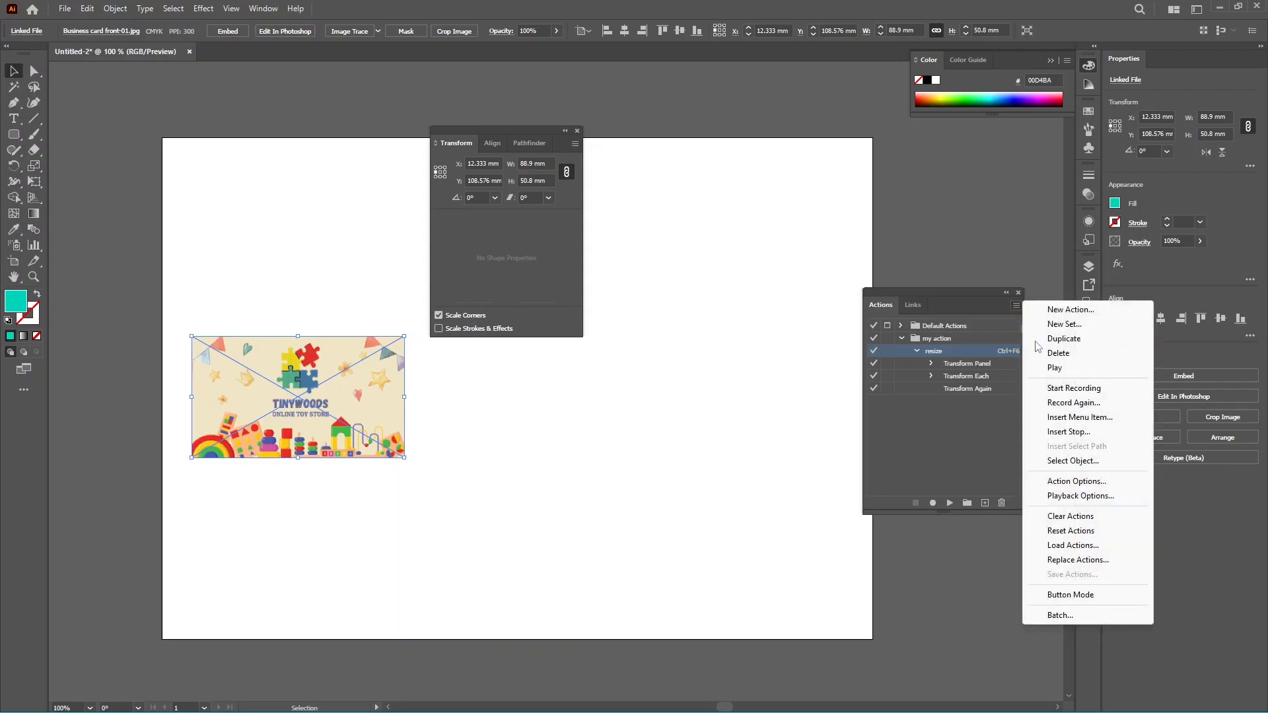
pyautogui.click(1070, 594)
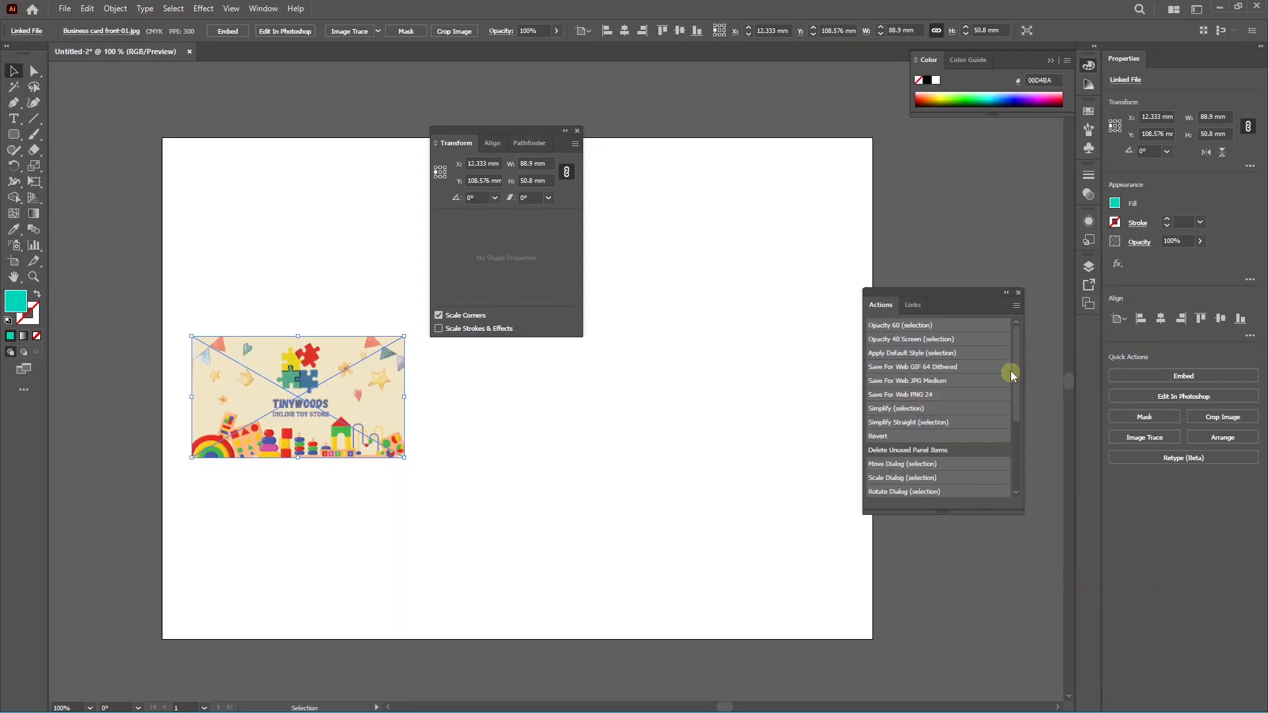
pyautogui.moveTo(1013, 377); pyautogui.dragTo(1123, 423)
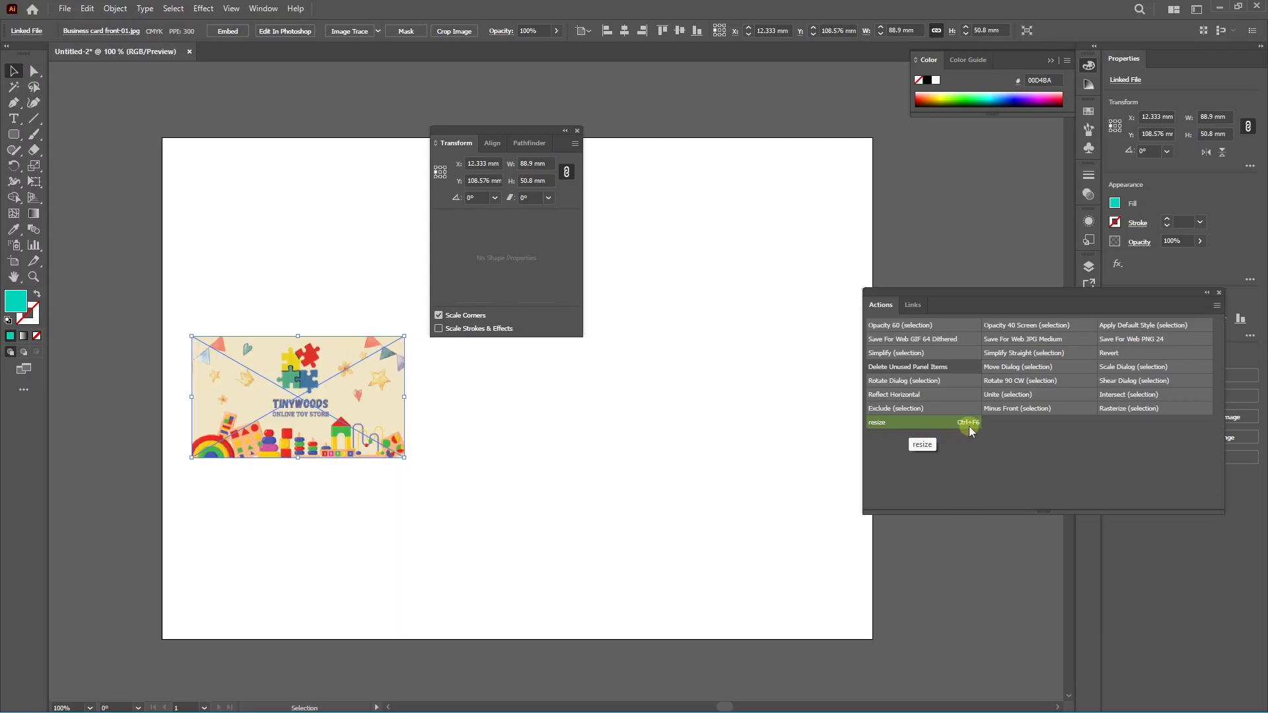
# Run the resize action on the business card image and select all three resulting images.
pyautogui.click(919, 425)
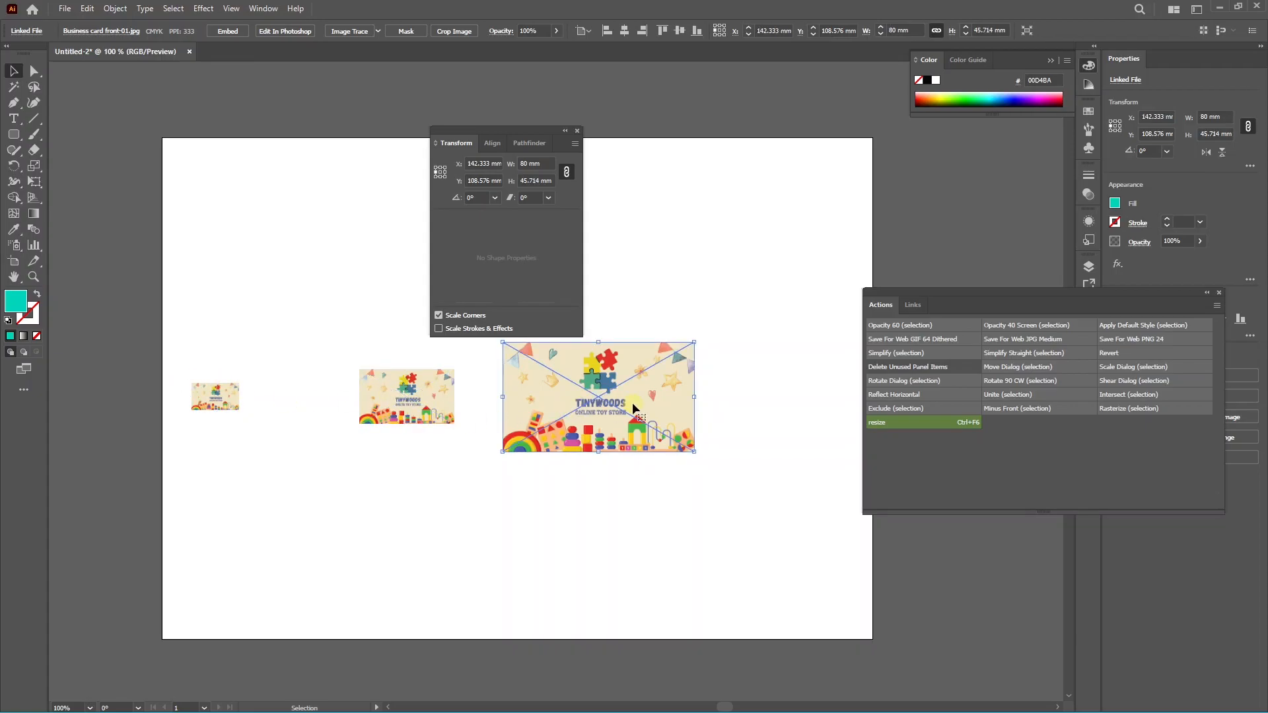
pyautogui.moveTo(212, 346); pyautogui.dragTo(609, 477)
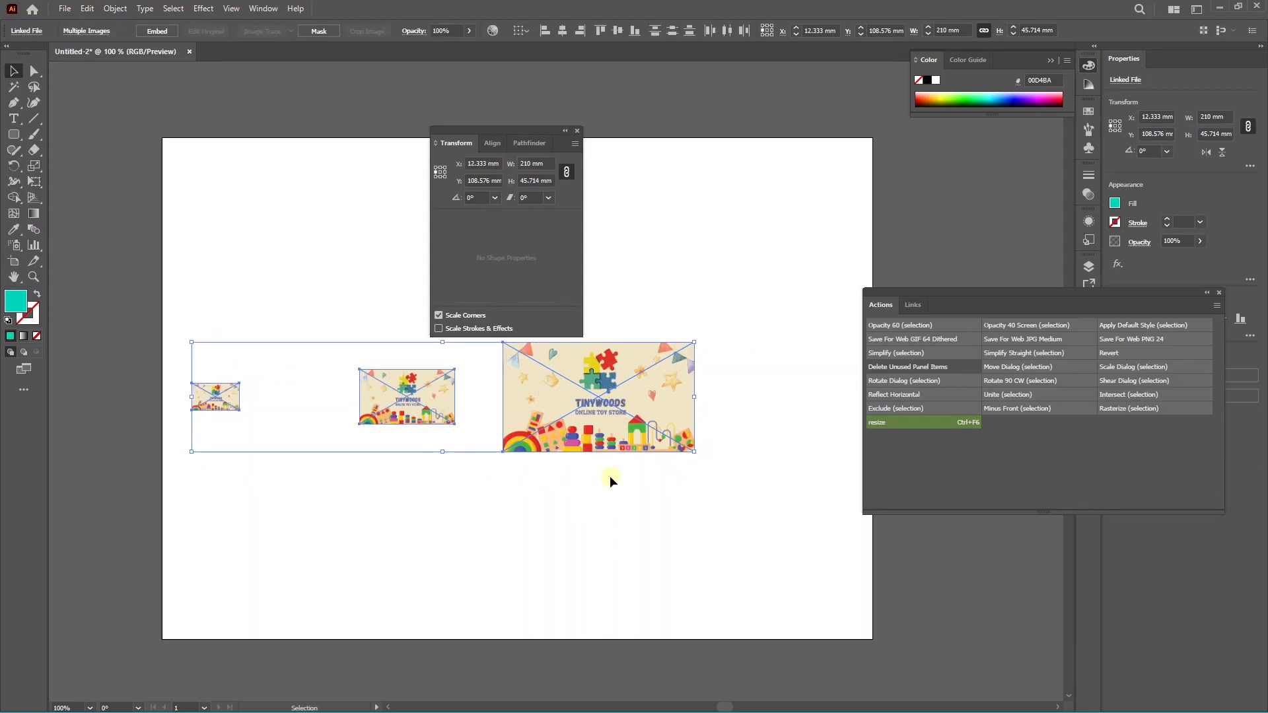